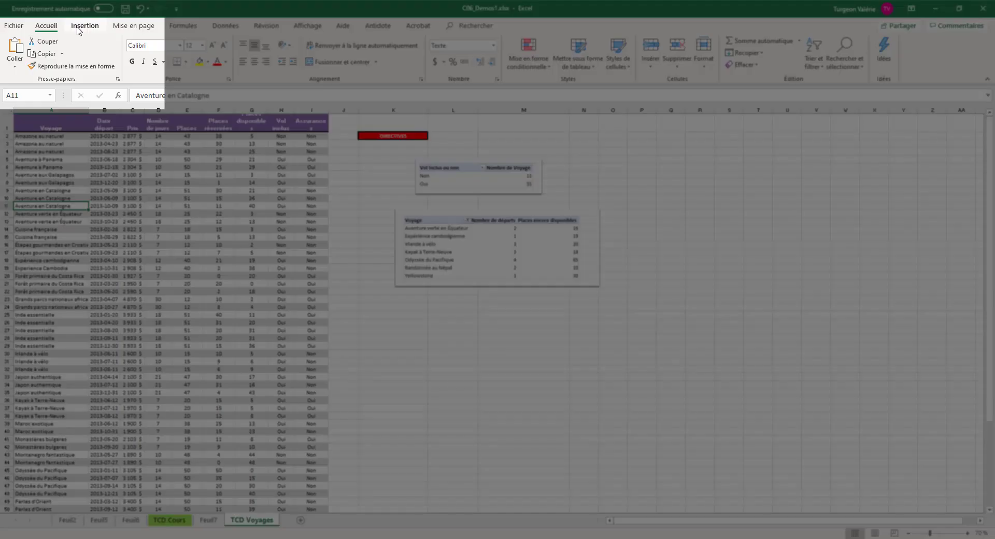
# Create a pivot table on a new worksheet from the range 'TCD Voyages'!$A$1:$I$63.
pyautogui.click(78, 27)
pyautogui.click(25, 56)
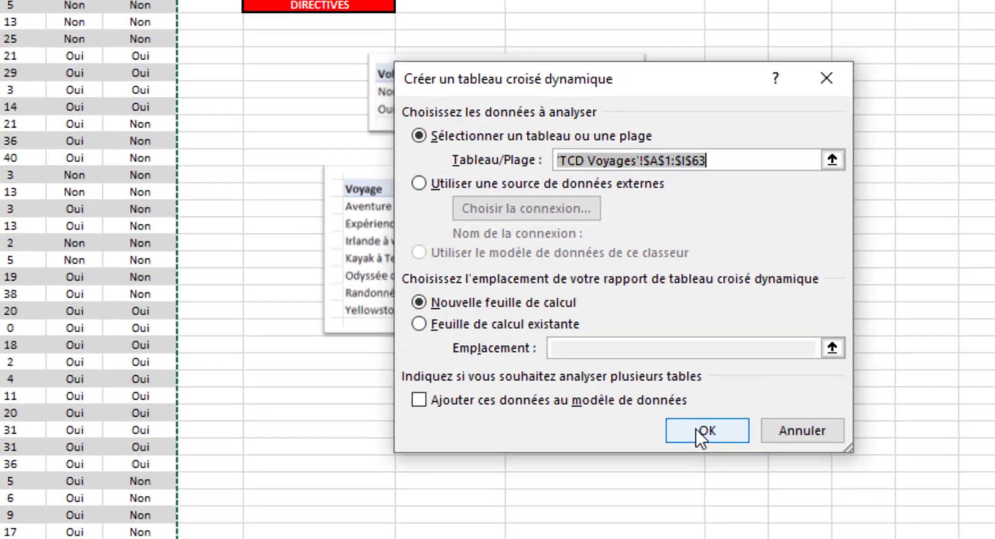
pyautogui.click(723, 451)
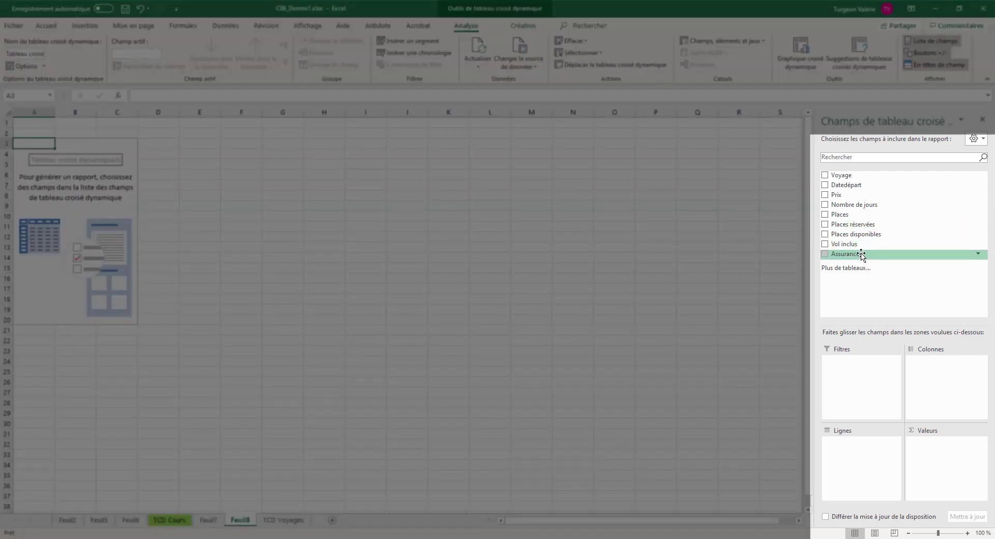
# Lay out the pivot table with Assurances and Voyage as rows, Vol inclus as columns and Prix as values.
pyautogui.moveTo(861, 255); pyautogui.dragTo(859, 444)
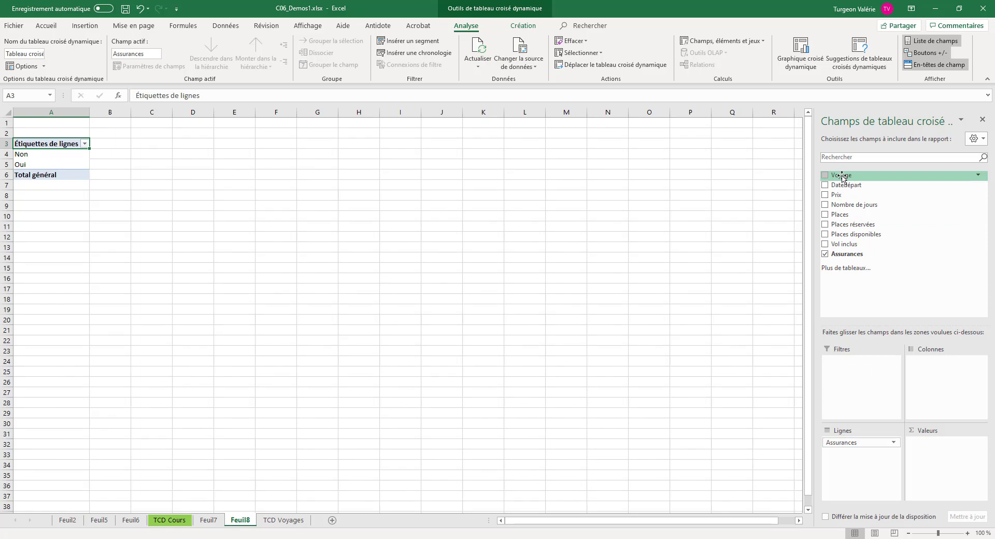
pyautogui.moveTo(844, 179); pyautogui.dragTo(875, 451)
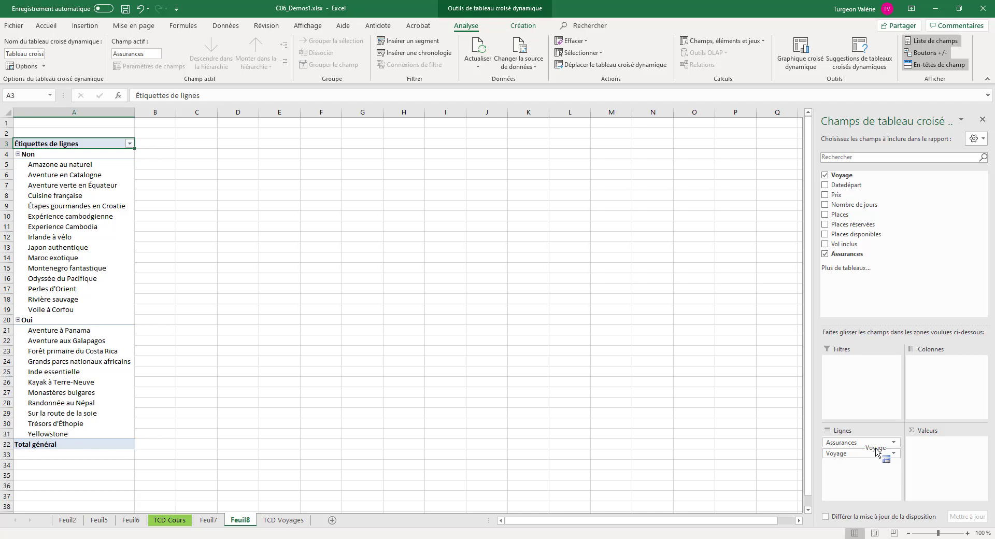
pyautogui.moveTo(875, 451); pyautogui.dragTo(875, 448)
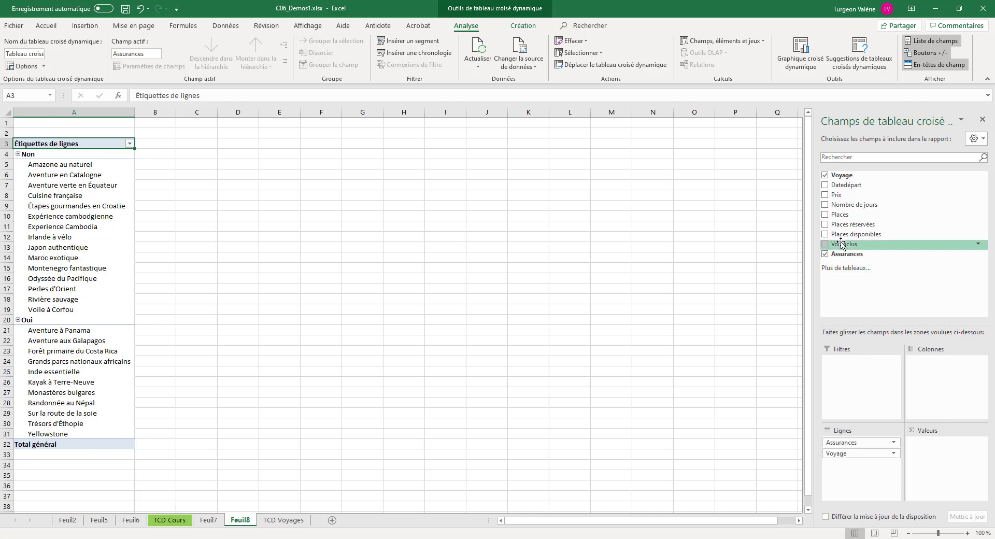
pyautogui.moveTo(841, 244); pyautogui.dragTo(933, 368)
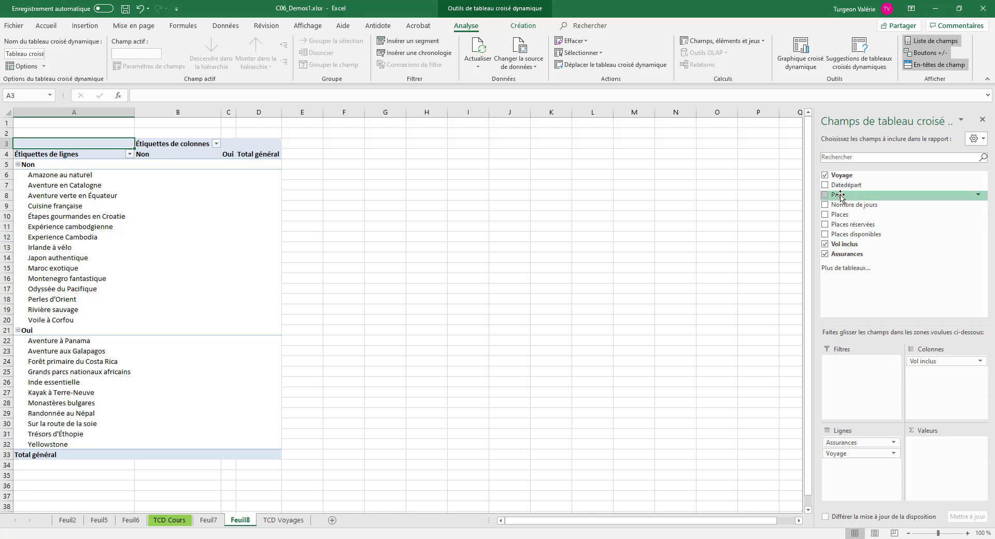
pyautogui.moveTo(840, 197); pyautogui.dragTo(927, 457)
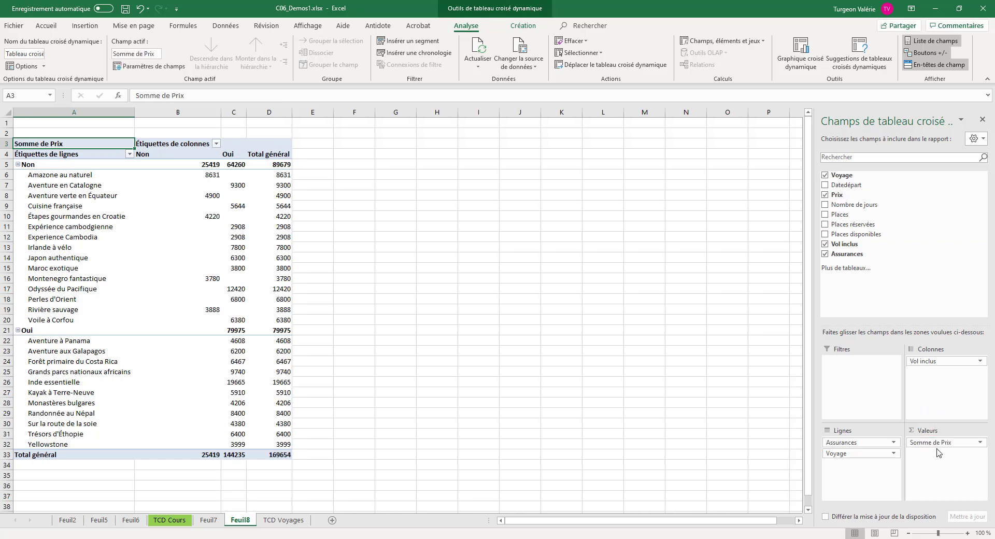
# Summarize the Prix value field by average (Moyenne) instead of sum.
pyautogui.click(980, 443)
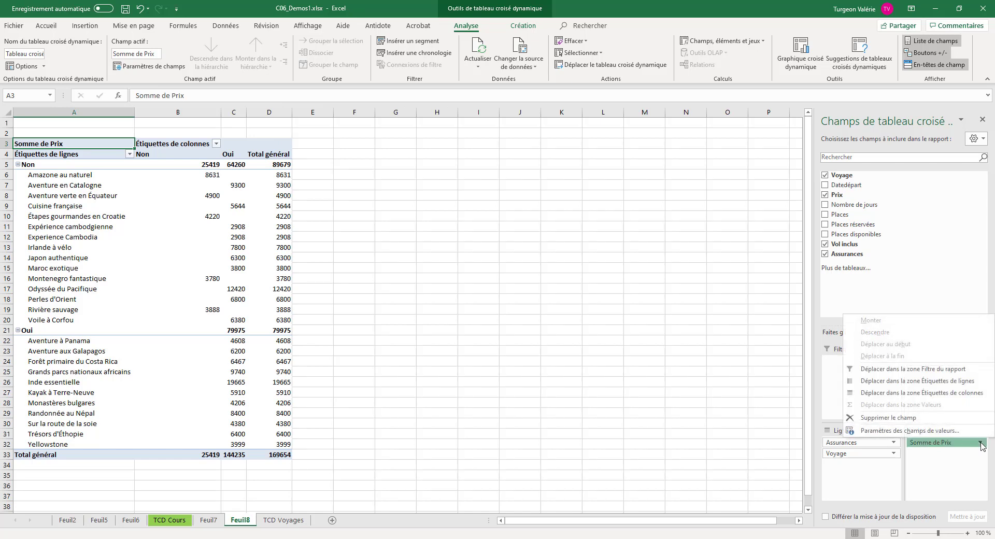
pyautogui.click(935, 430)
pyautogui.click(467, 277)
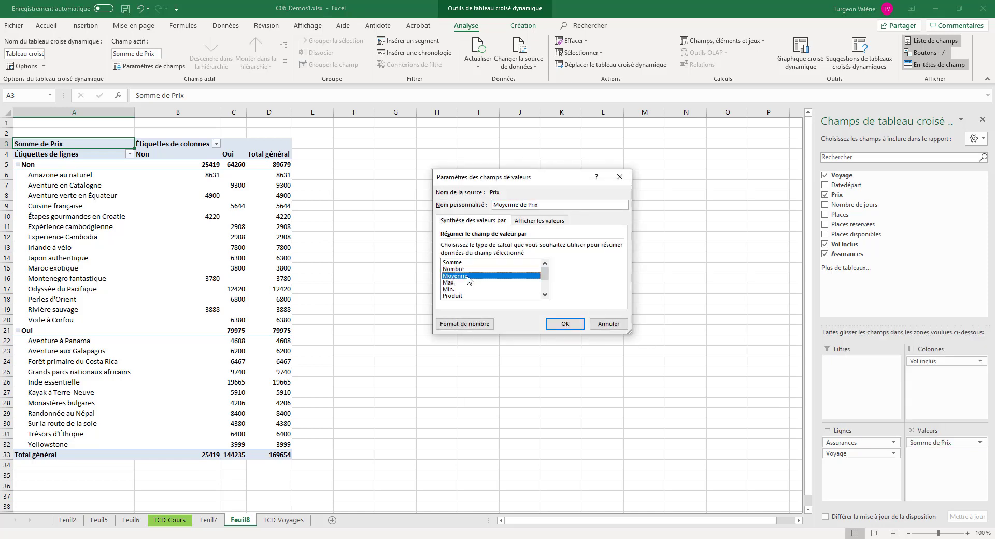
# Format the Prix averages as currency (Monétaire) in $ with 0 decimals and apply the value field settings.
pyautogui.click(480, 325)
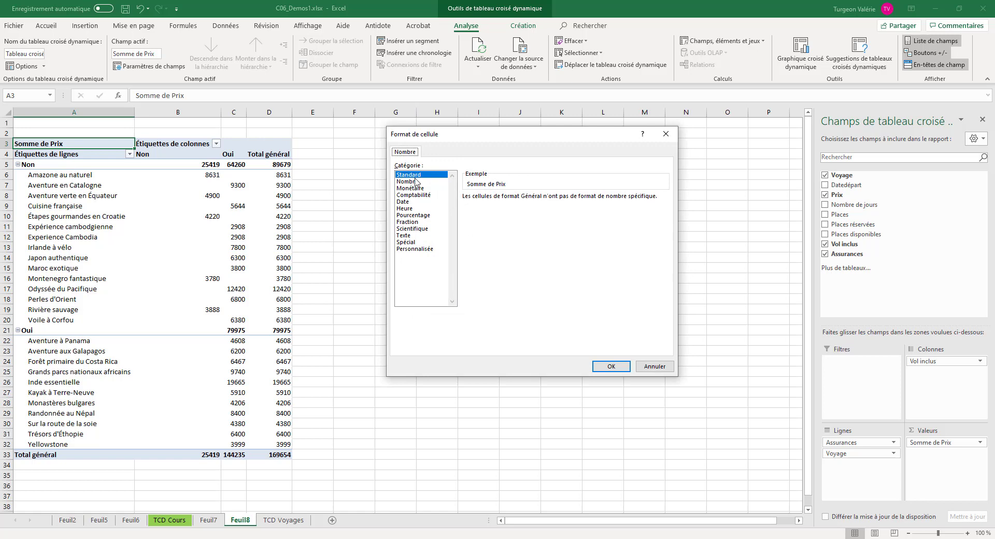
pyautogui.click(418, 189)
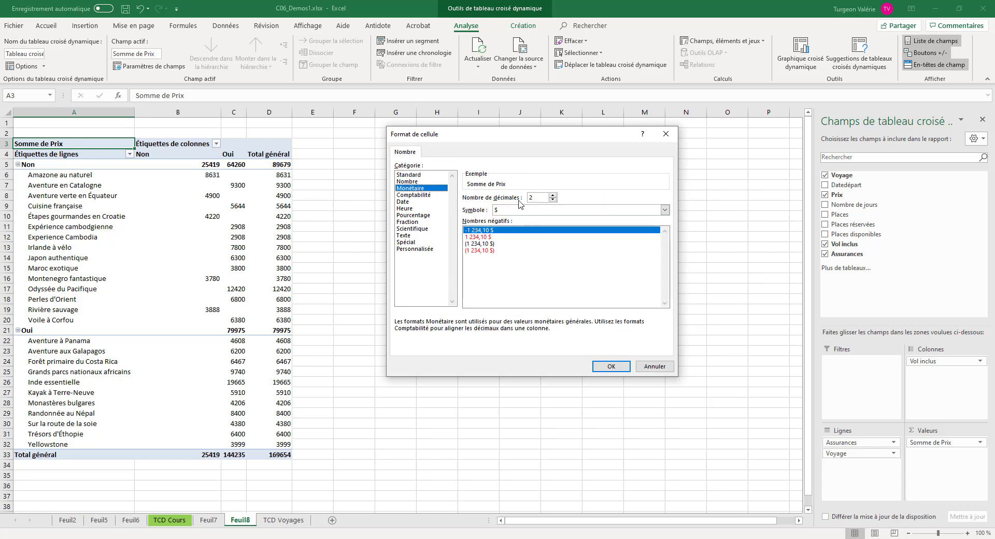
pyautogui.click(552, 200)
pyautogui.click(552, 201)
pyautogui.click(617, 367)
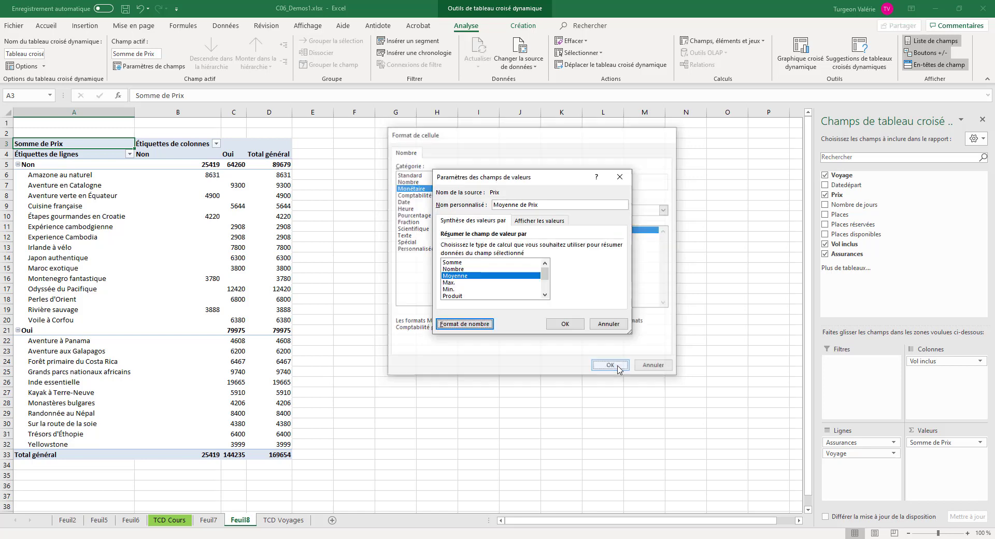
pyautogui.click(576, 325)
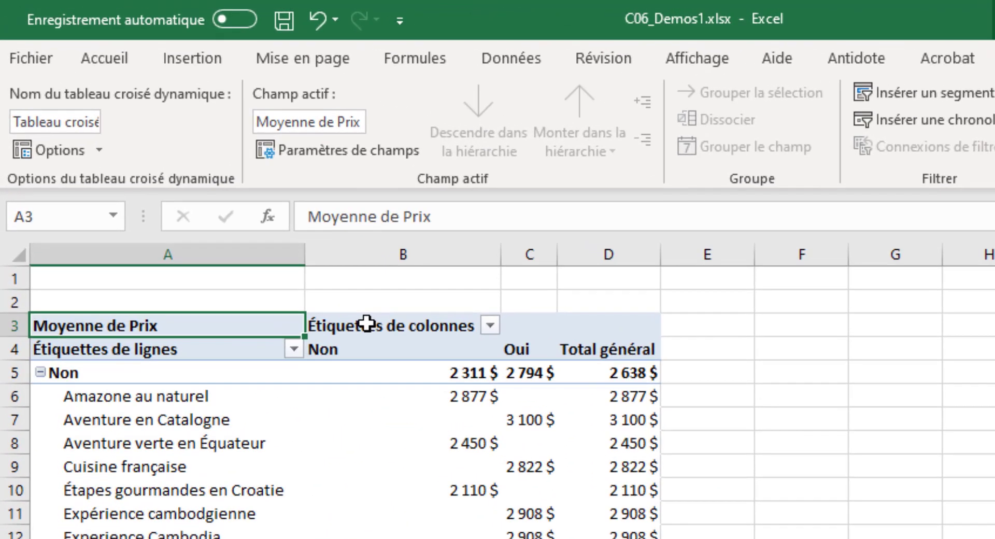
# Rename the pivot table's column labels heading in B3 as "Vol Inclus".
pyautogui.click(367, 324)
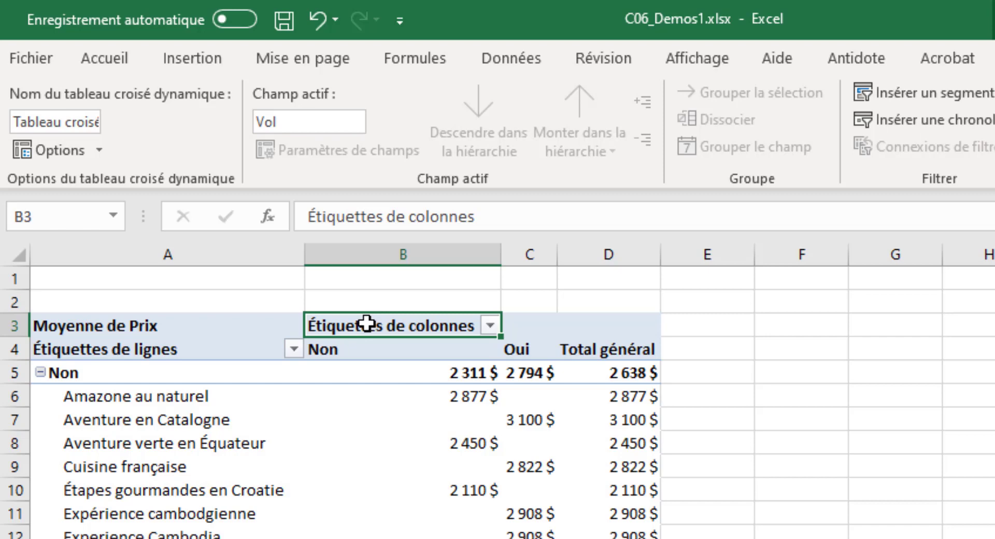
pyautogui.write('Vol Inc')
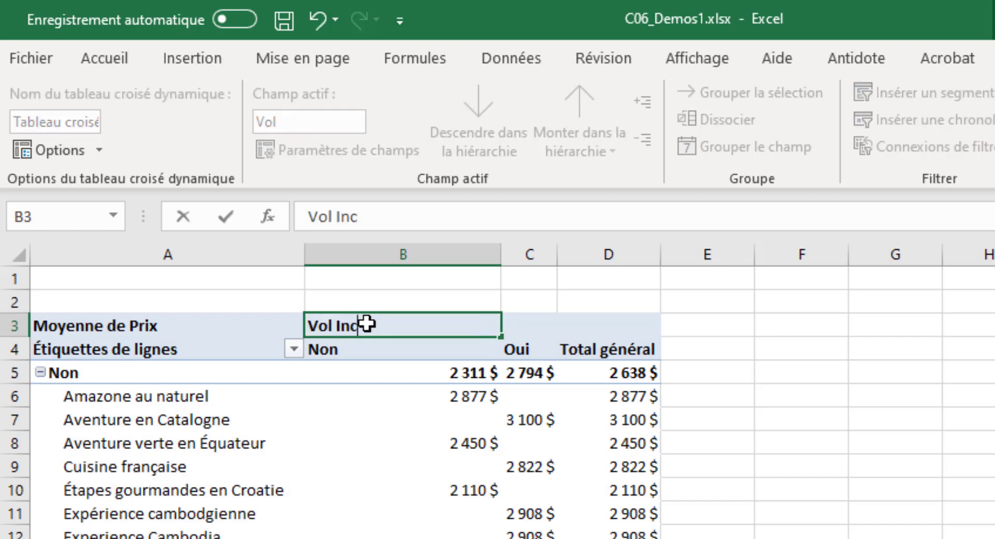
pyautogui.write('lus')
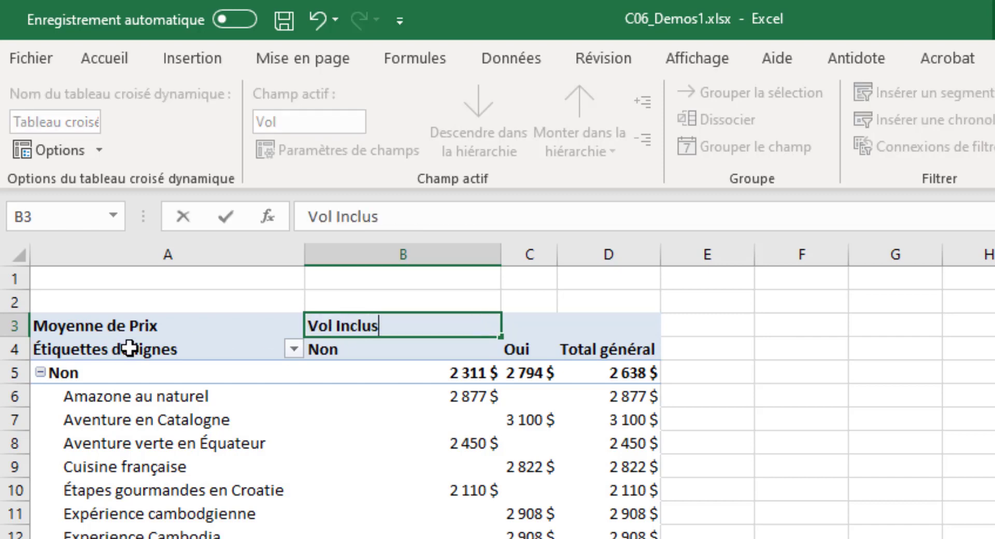
# Rename the pivot table's row labels heading in A4 as "Assurances incluses/Voyages".
pyautogui.click(124, 348)
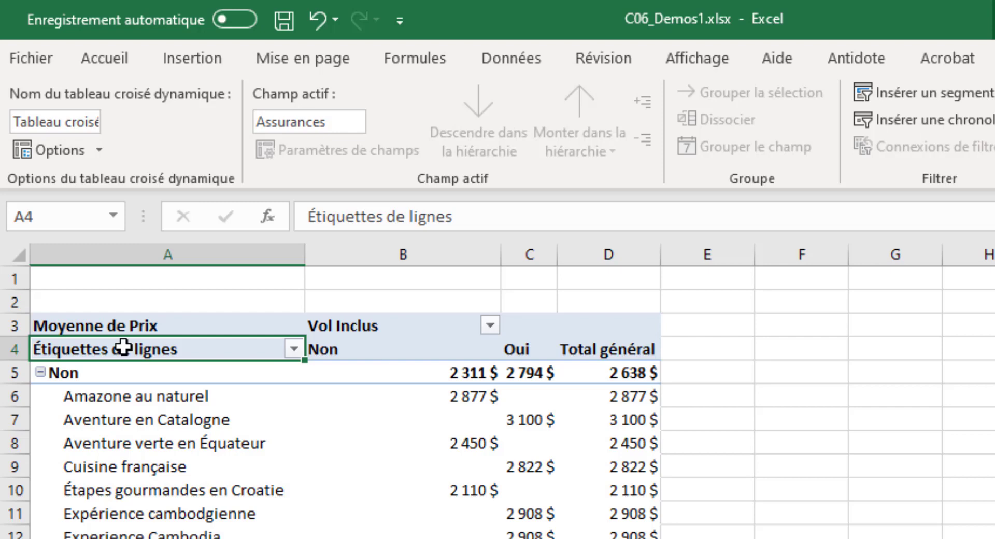
pyautogui.write('A')
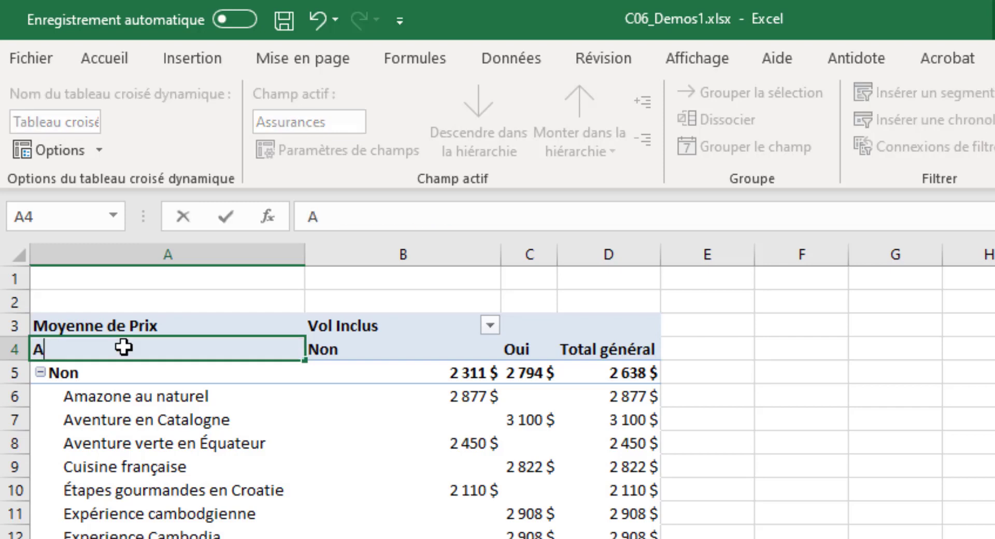
pyautogui.write('ssurance')
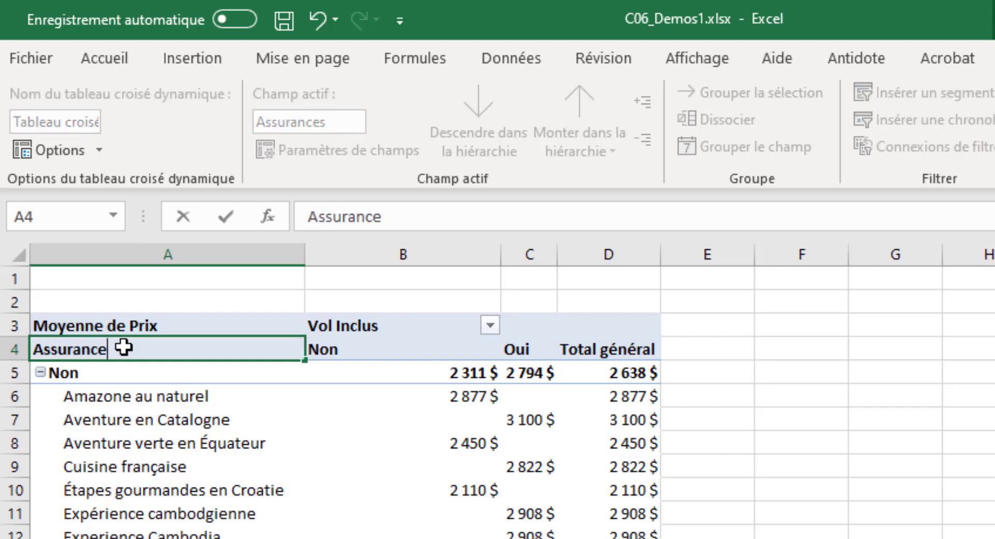
pyautogui.write('s incluses')
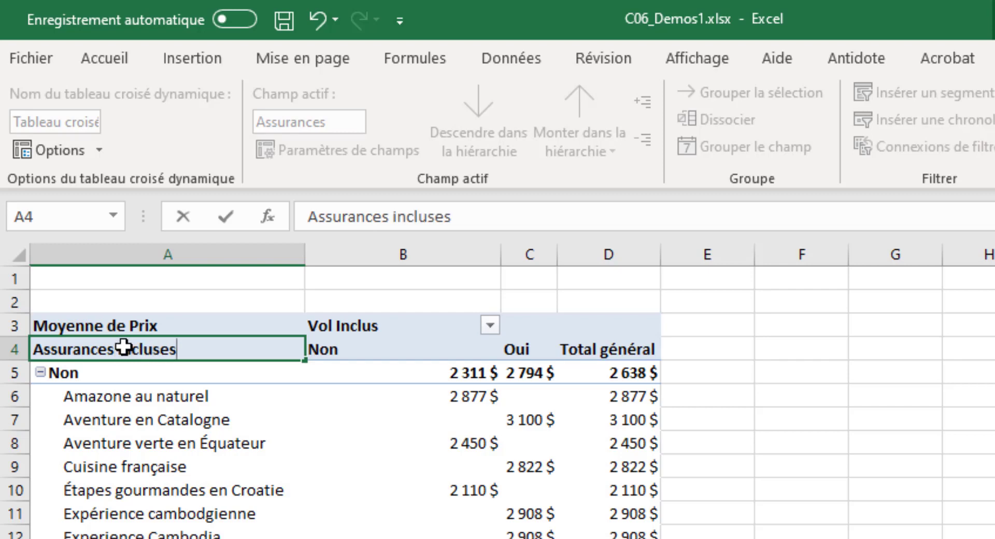
pyautogui.write('/Voyages')
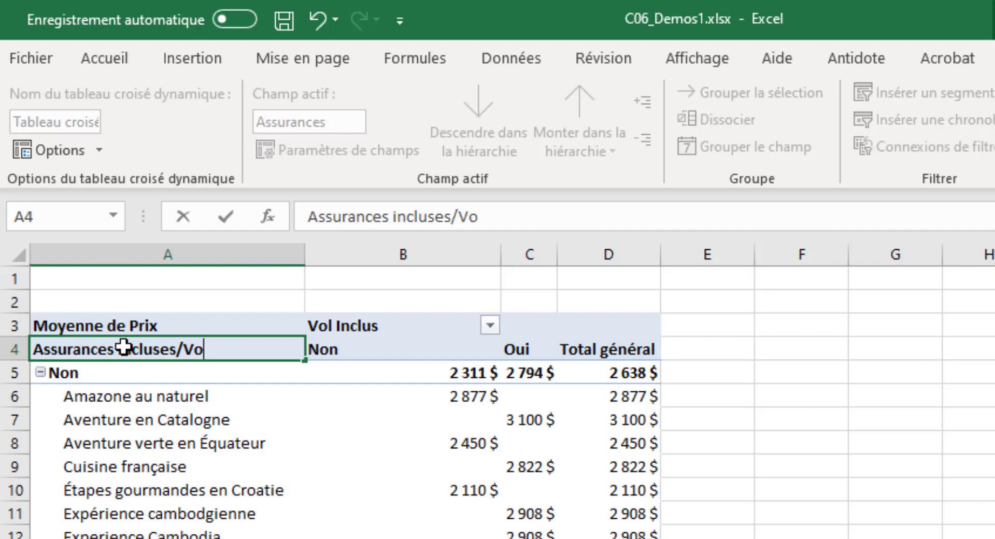
pyautogui.press('Return')
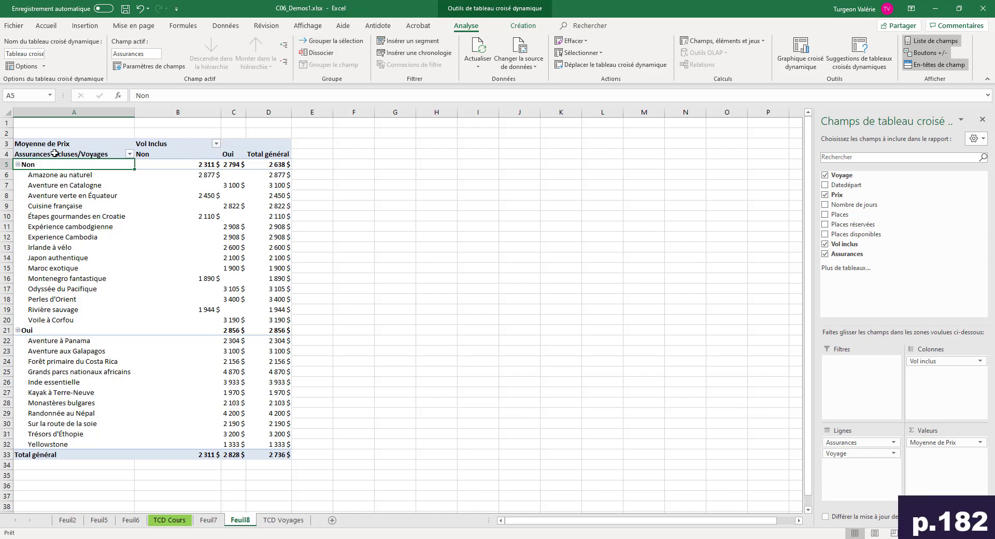
pyautogui.click(76, 112)
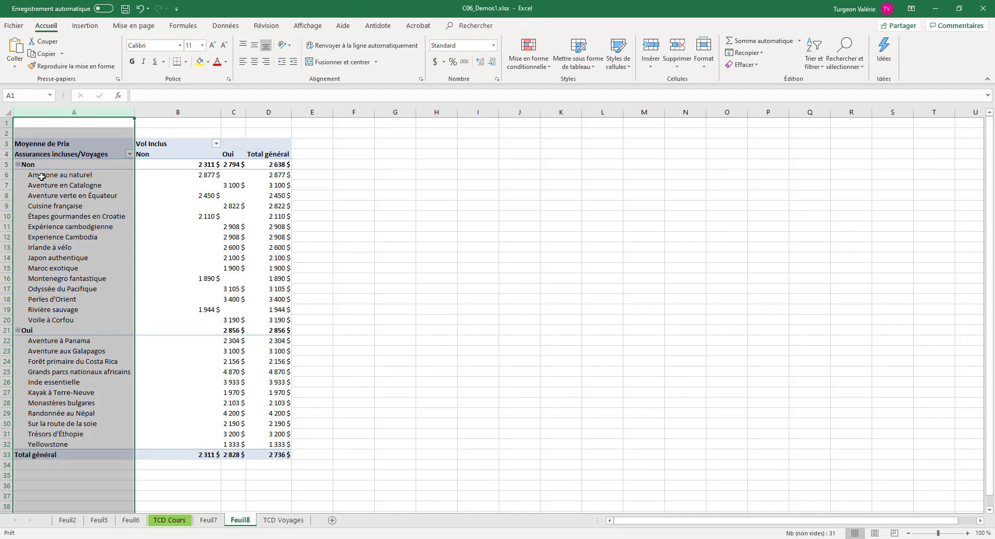
pyautogui.click(44, 175)
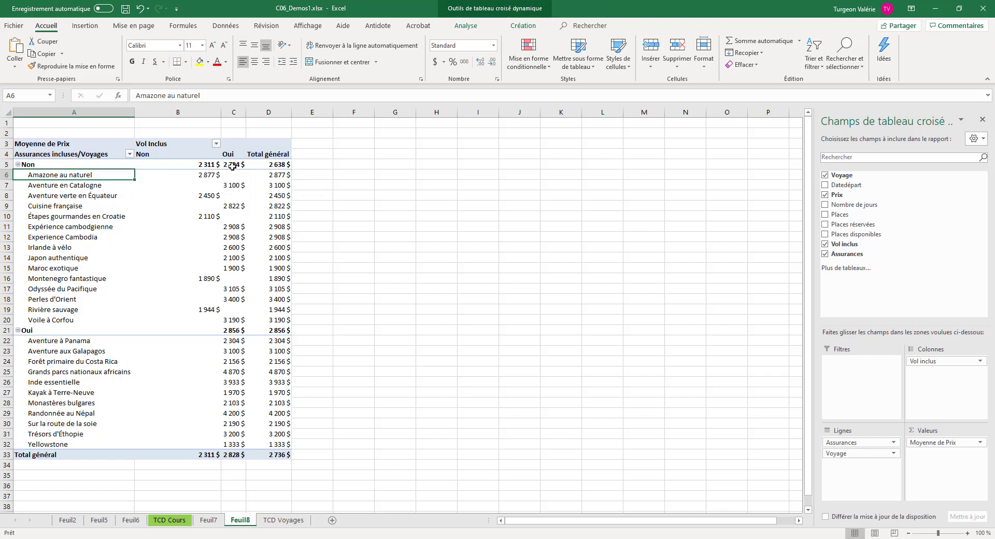
pyautogui.moveTo(286, 165)
pyautogui.click(55, 334)
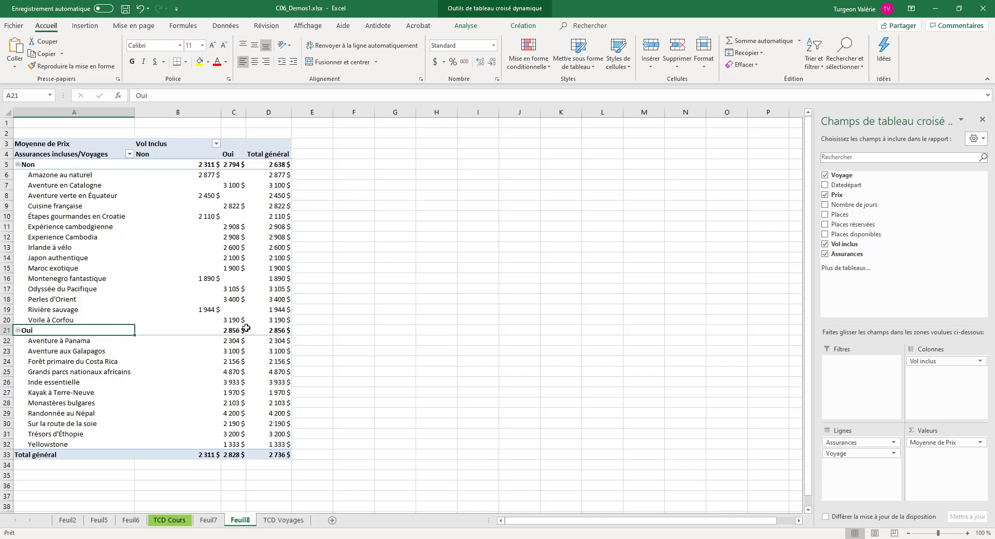
pyautogui.moveTo(269, 332)
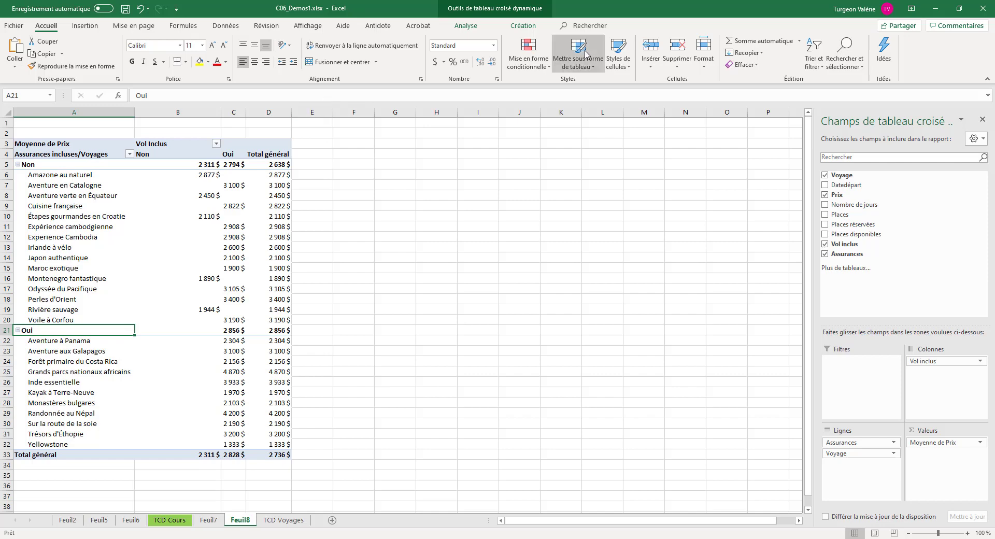
# Apply the lavender pivot table style from the Moyen category that has dark purple headers and lighter purple subtotal rows.
pyautogui.click(468, 27)
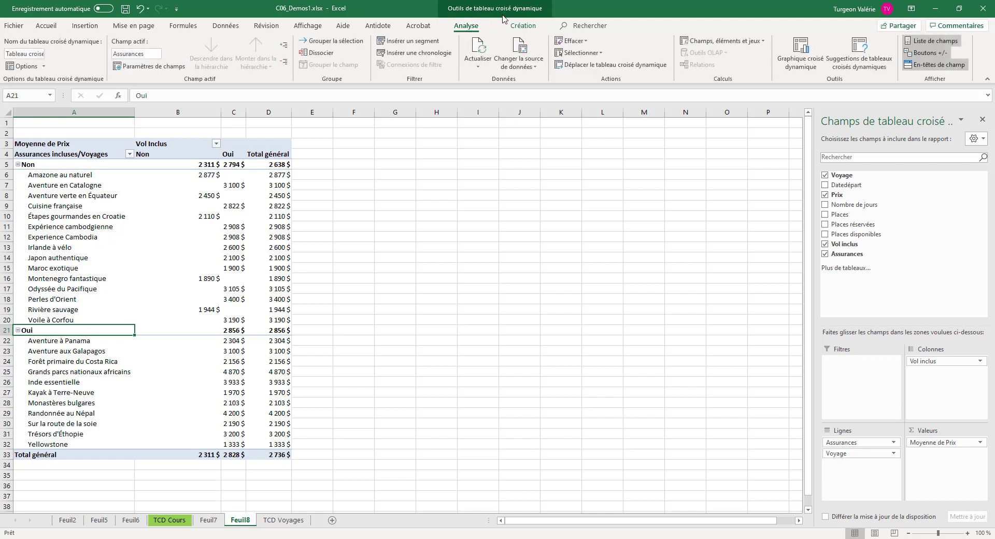
pyautogui.click(515, 27)
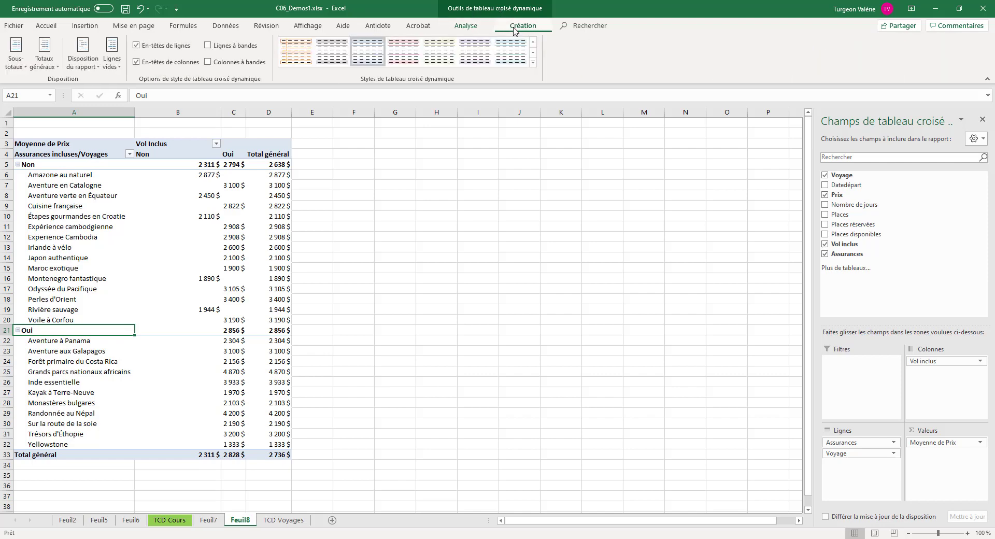
pyautogui.click(532, 63)
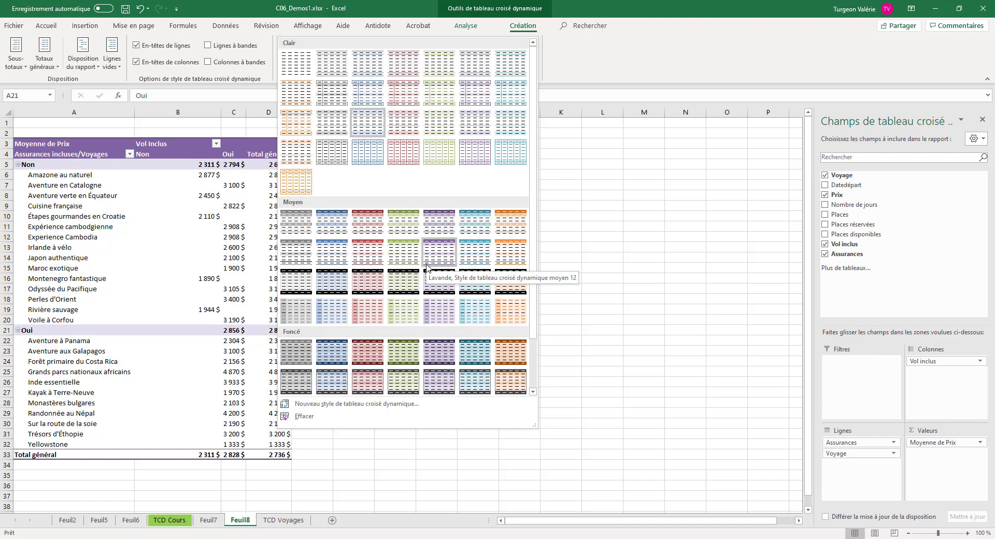
pyautogui.click(427, 231)
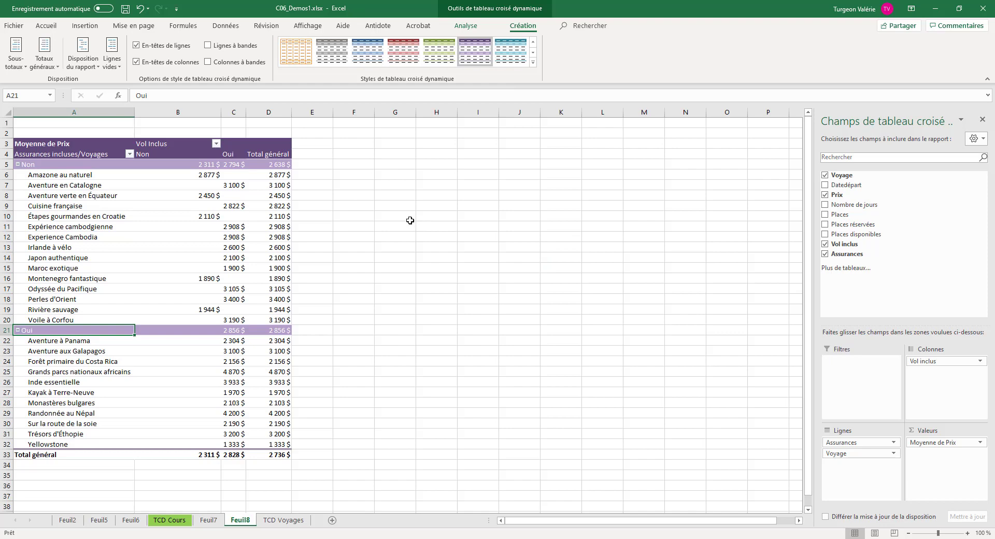
# Give columns B to D one equal width, wide enough to space out the price averages.
pyautogui.click(219, 218)
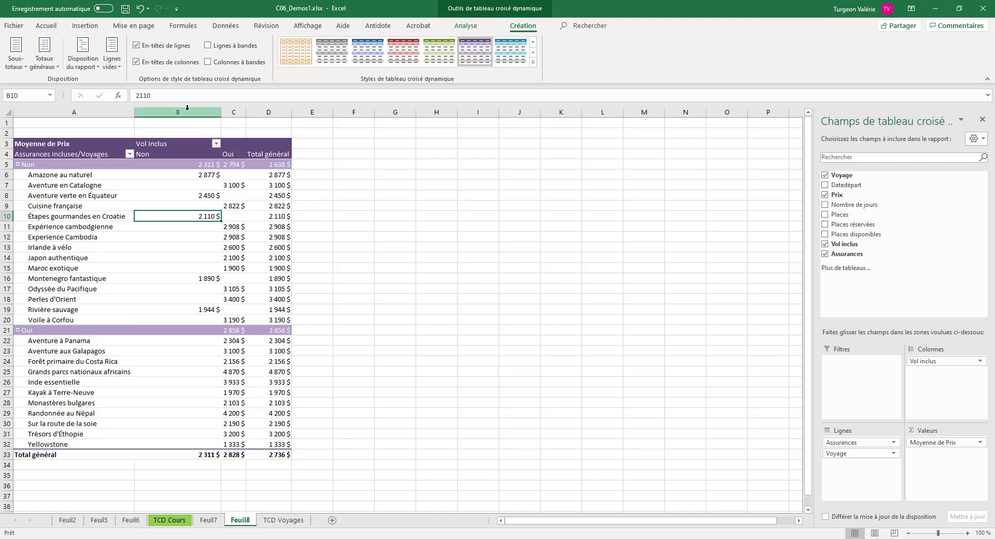
pyautogui.moveTo(187, 107)
pyautogui.mouseDown()
pyautogui.moveTo(257, 118)
pyautogui.moveTo(190, 112)
pyautogui.mouseUp()
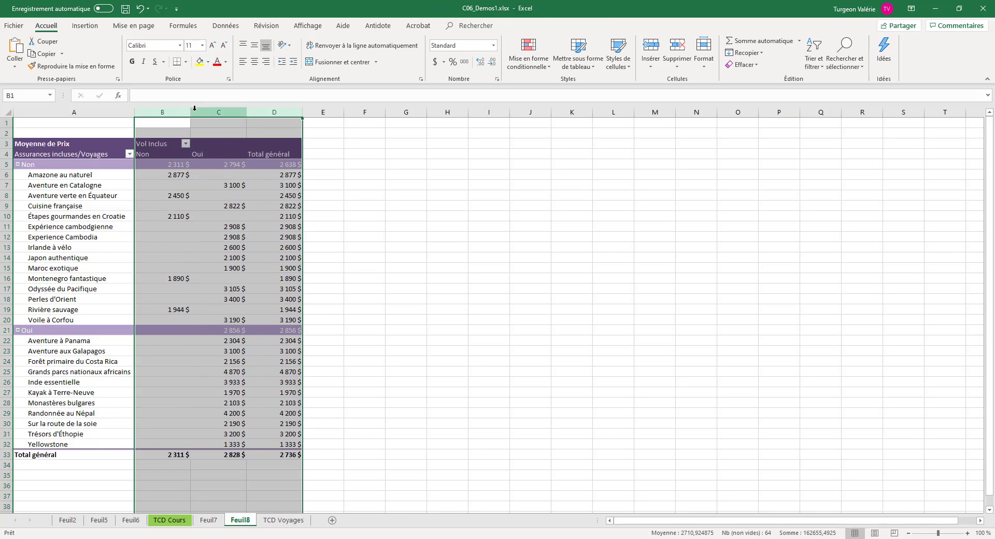
pyautogui.moveTo(189, 112); pyautogui.dragTo(196, 112)
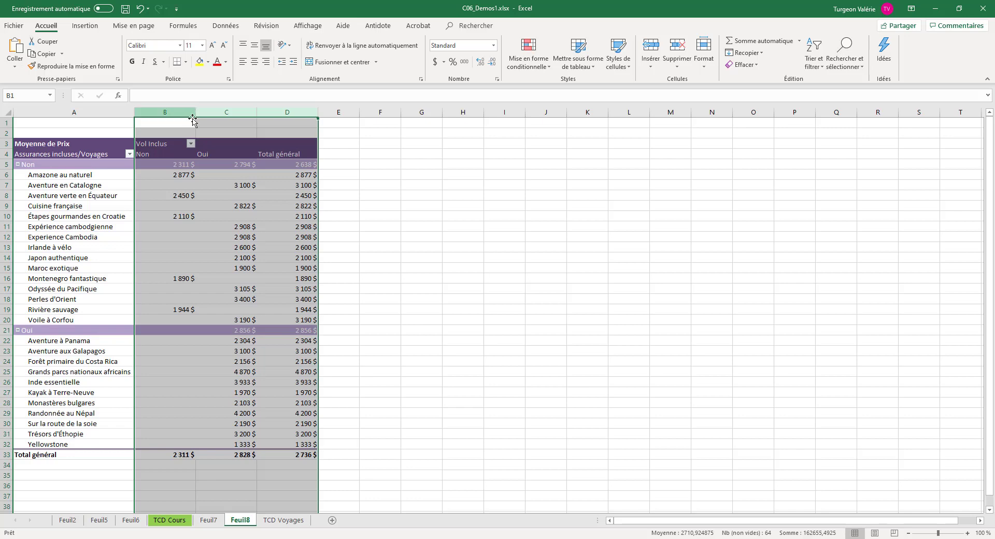
# Right-align the Non, Oui and Total général column headings in B4:D4.
pyautogui.click(178, 155)
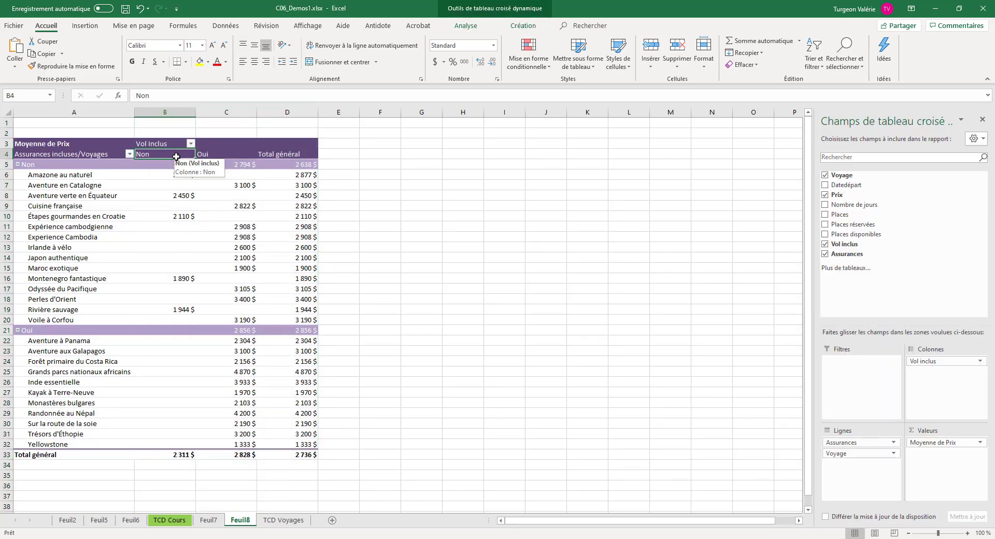
pyautogui.moveTo(176, 156); pyautogui.dragTo(205, 156)
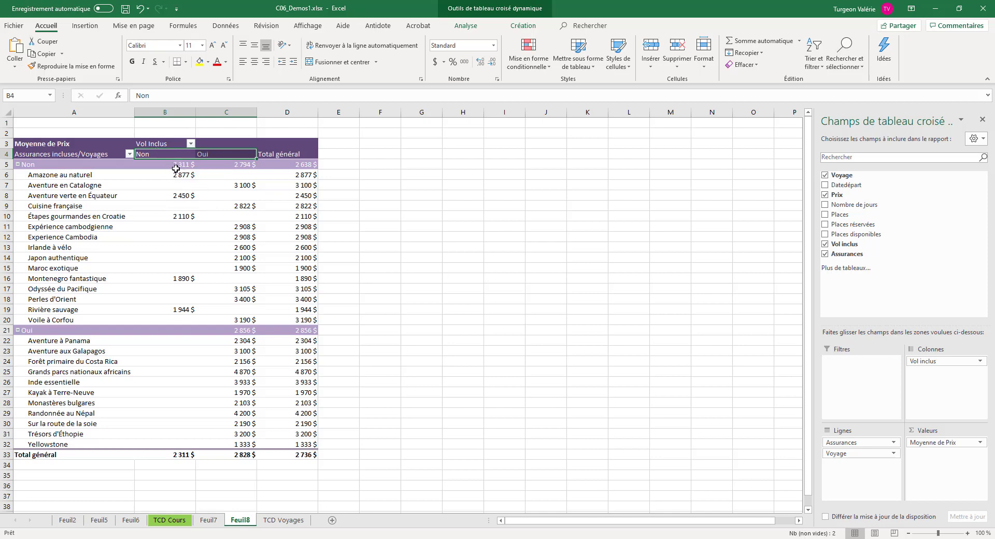
pyautogui.moveTo(176, 167)
pyautogui.moveTo(163, 154); pyautogui.dragTo(277, 155)
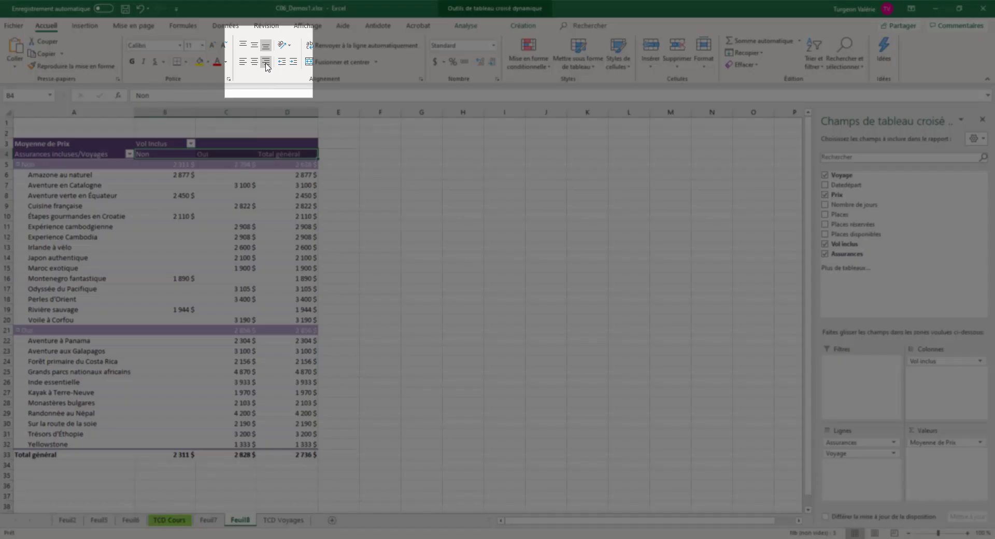
pyautogui.click(266, 62)
pyautogui.click(221, 195)
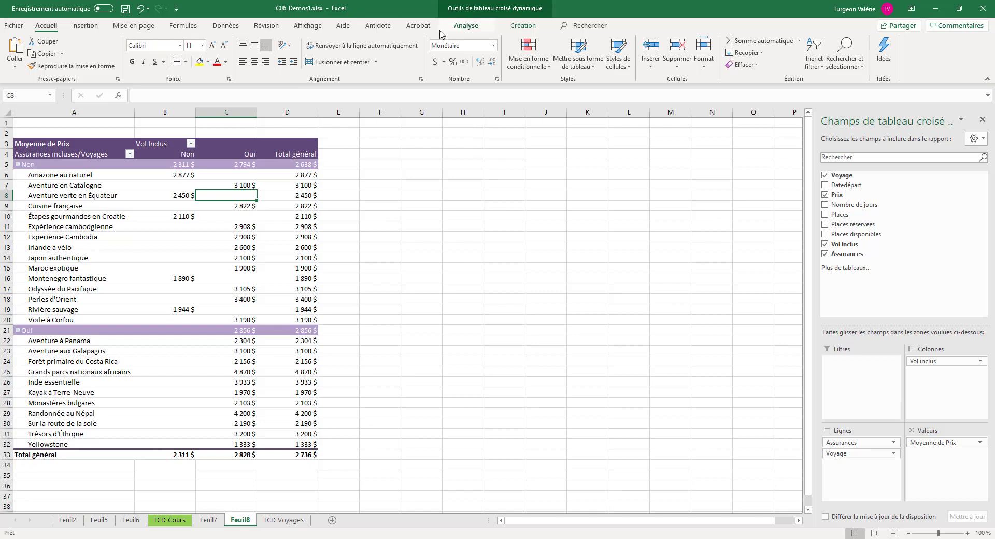
# Collapse the Non insurance group in row 5 and expand it again.
pyautogui.click(18, 165)
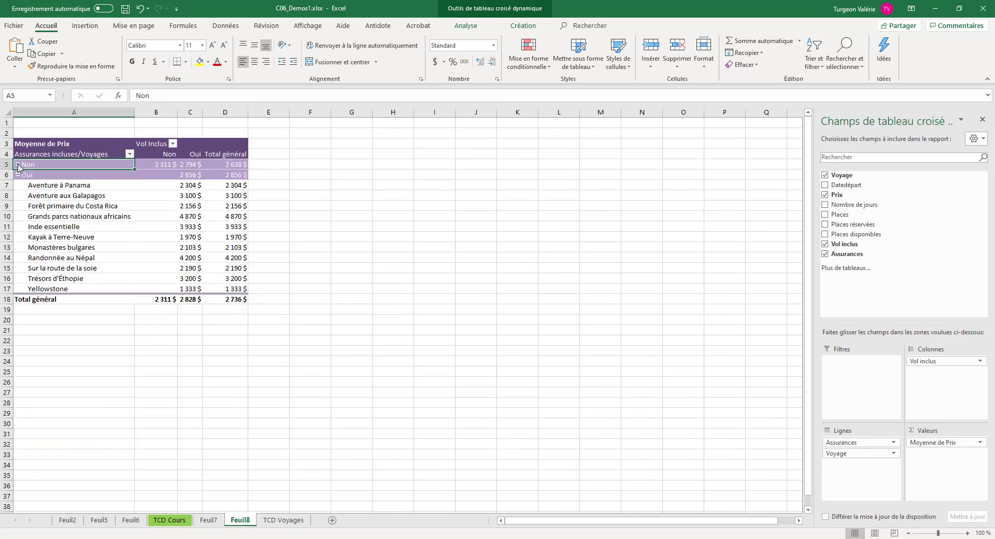
pyautogui.click(18, 165)
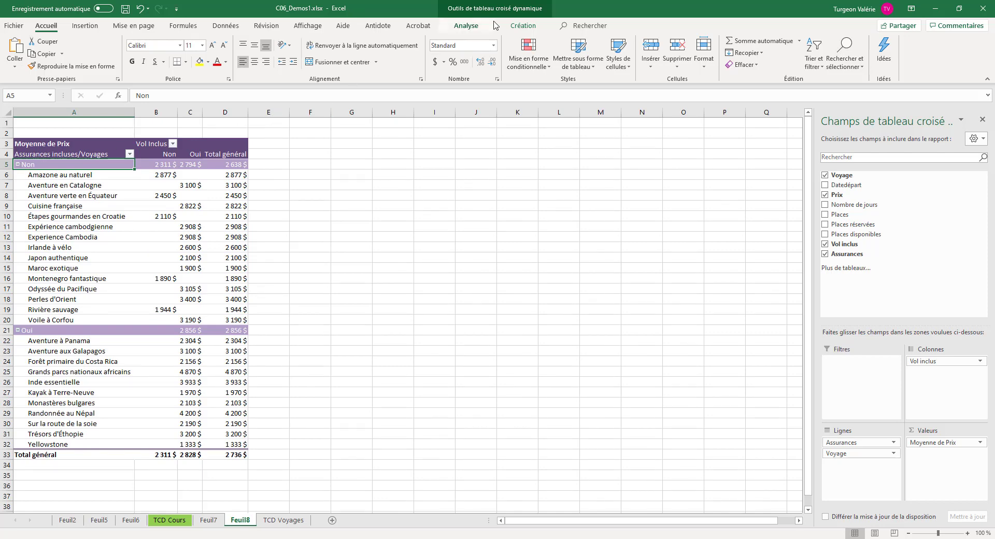
# Display the pivot table in outline form (mode Plan) so insurance and trips sit in separate columns.
pyautogui.click(518, 27)
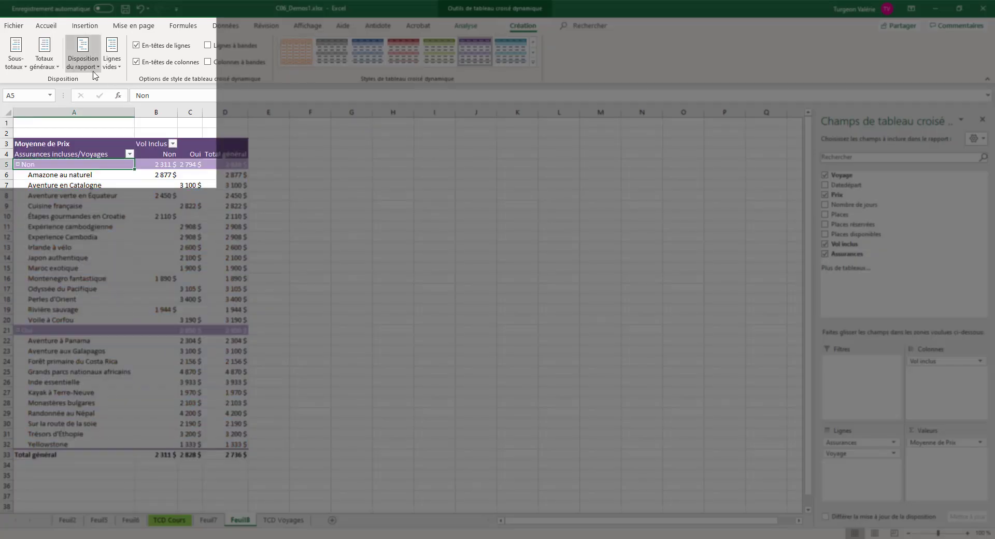
pyautogui.click(83, 66)
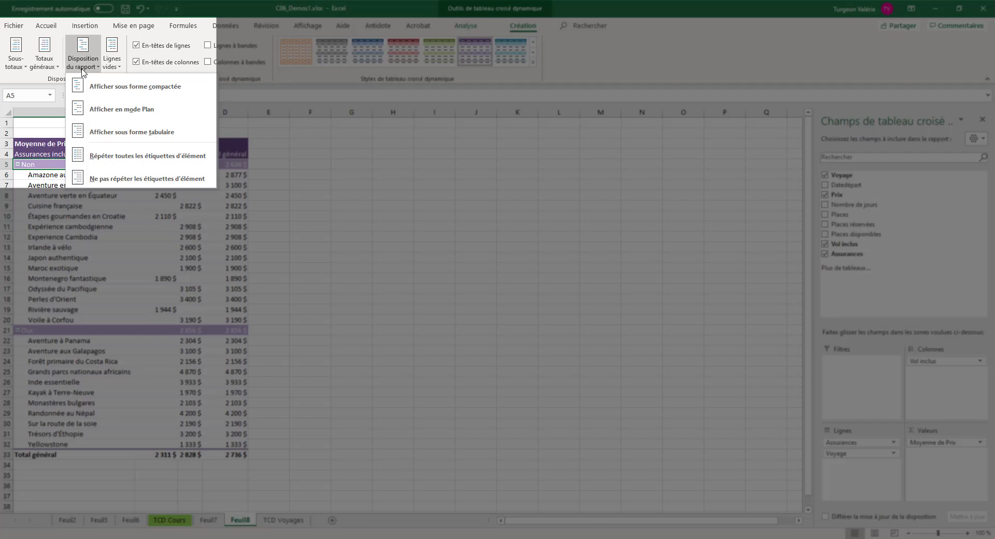
pyautogui.click(98, 109)
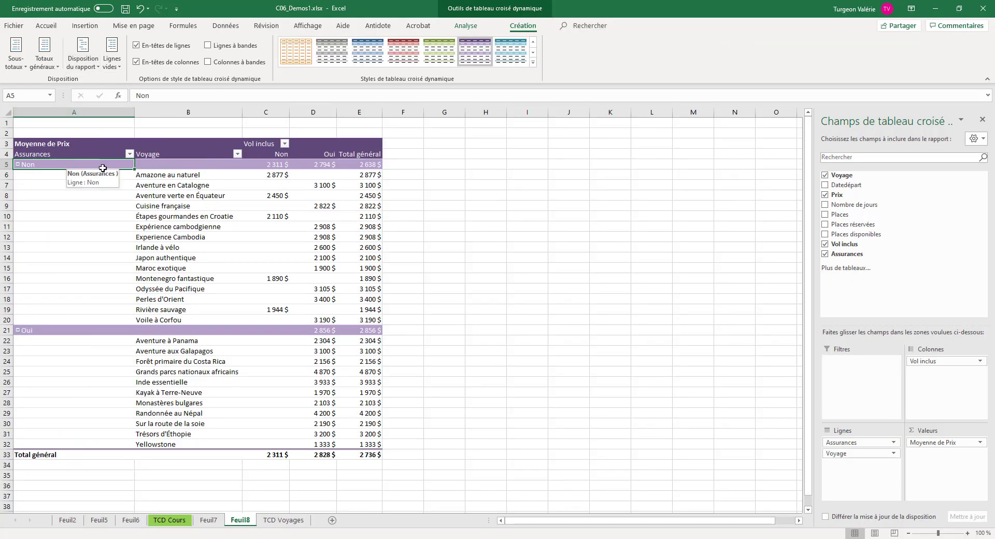
pyautogui.click(157, 168)
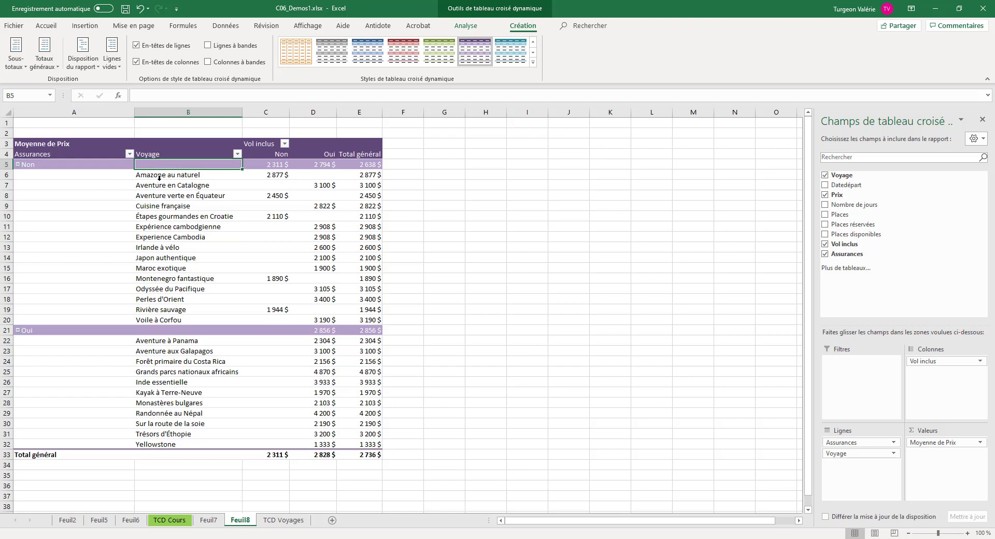
pyautogui.click(159, 177)
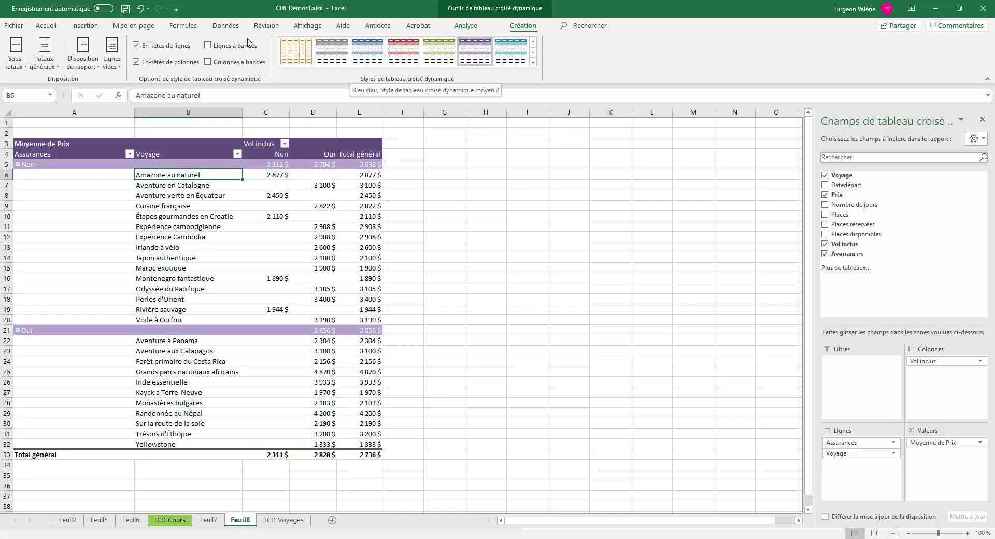
# Switch the report layout to tabular form and select the blank insurance cells below Non.
pyautogui.click(91, 66)
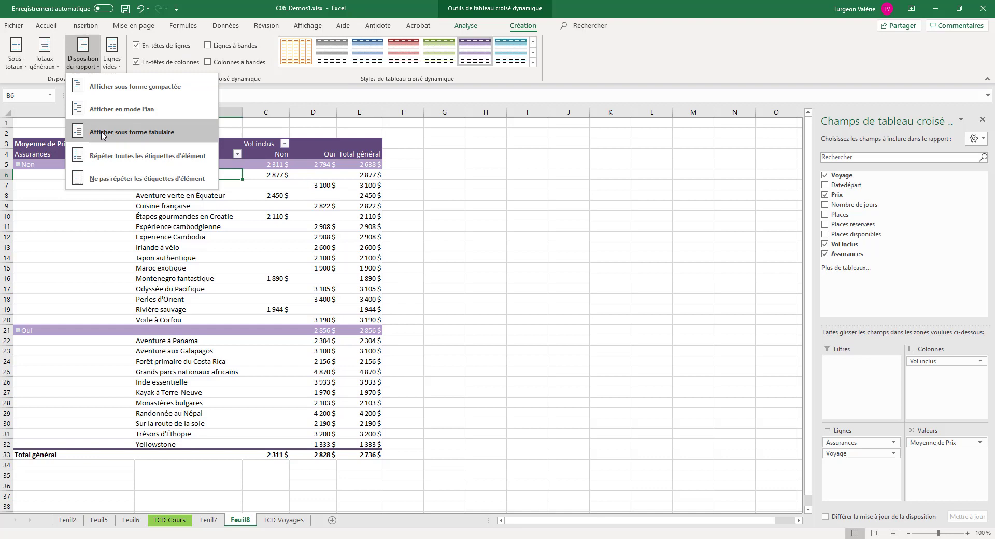
pyautogui.click(102, 134)
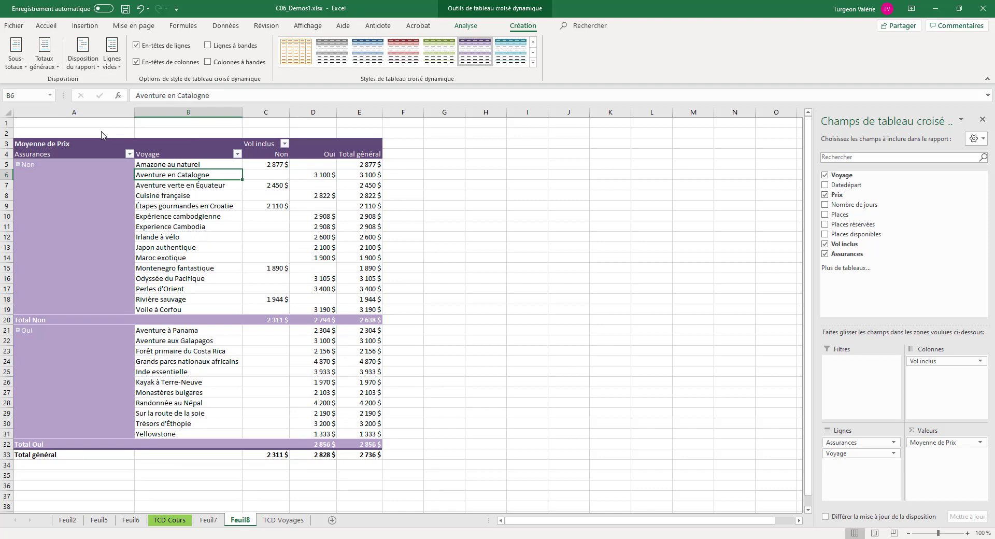
pyautogui.click(49, 176)
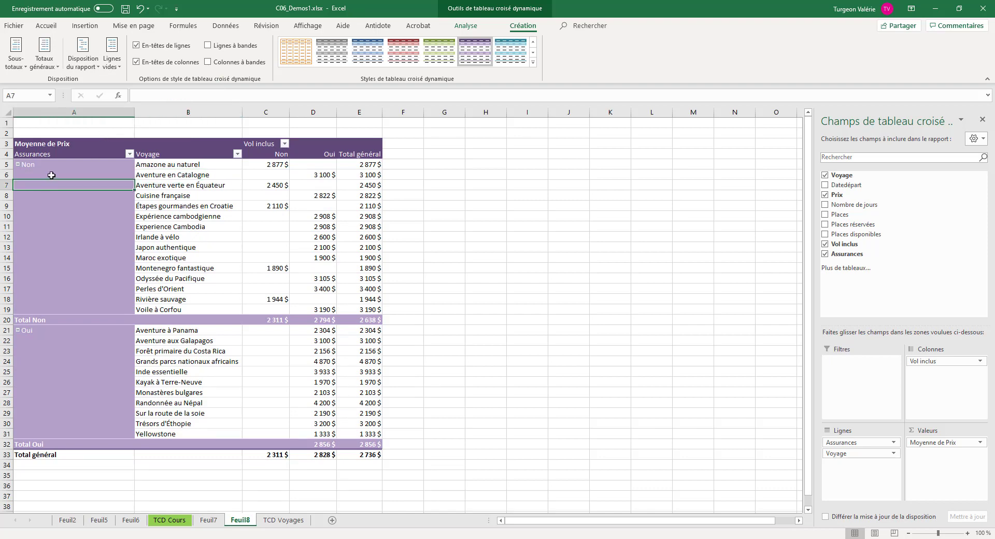
pyautogui.moveTo(51, 175); pyautogui.dragTo(40, 311)
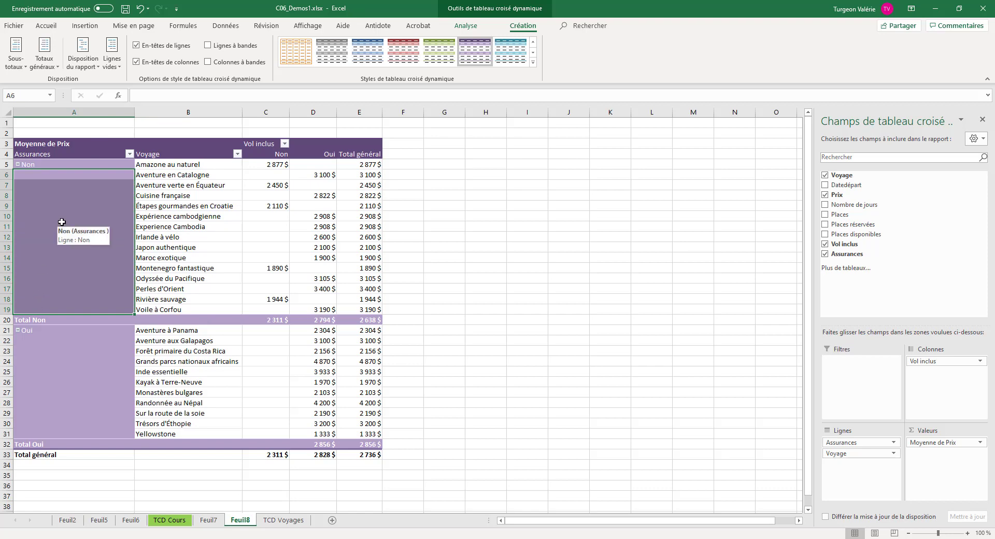
pyautogui.click(158, 195)
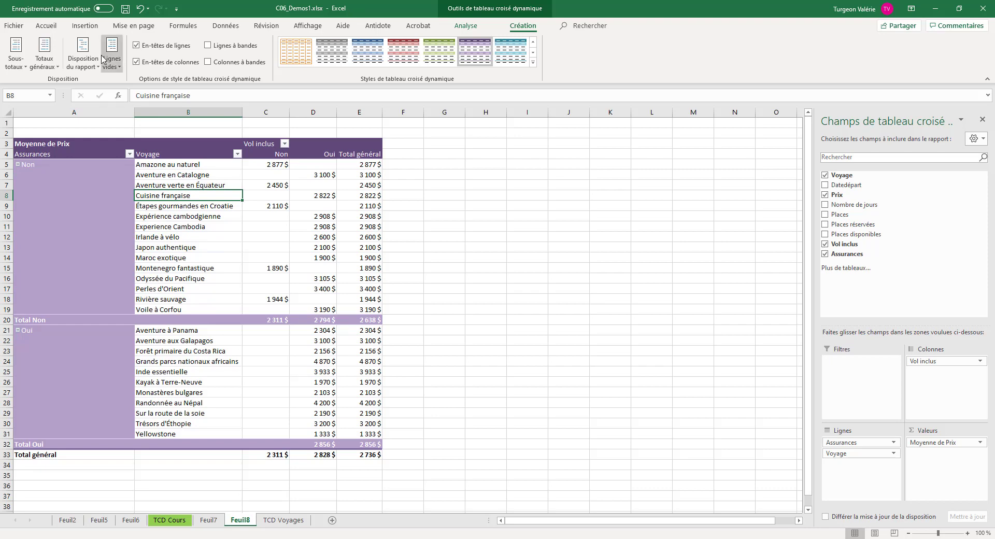
# Return the pivot table's report layout to outline form (mode Plan).
pyautogui.click(84, 62)
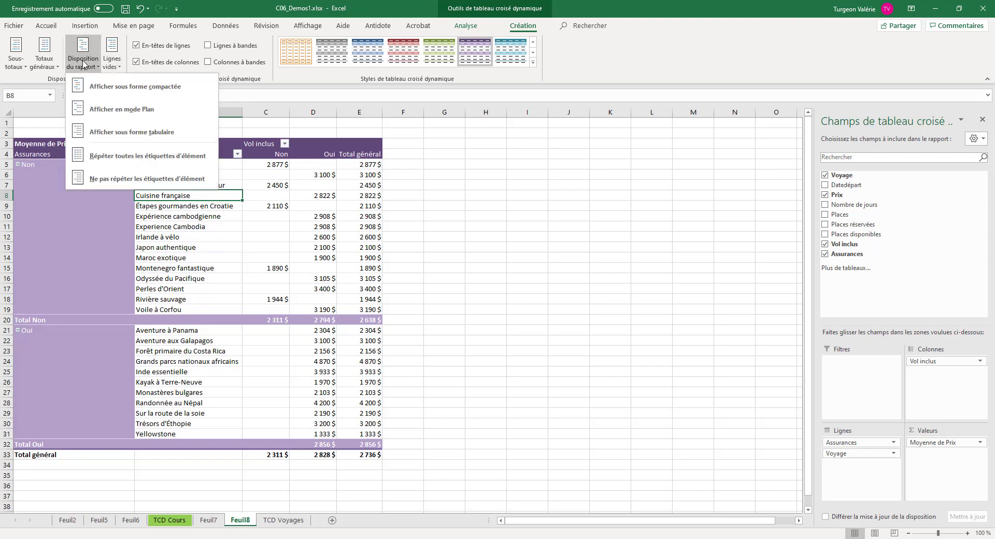
pyautogui.click(89, 107)
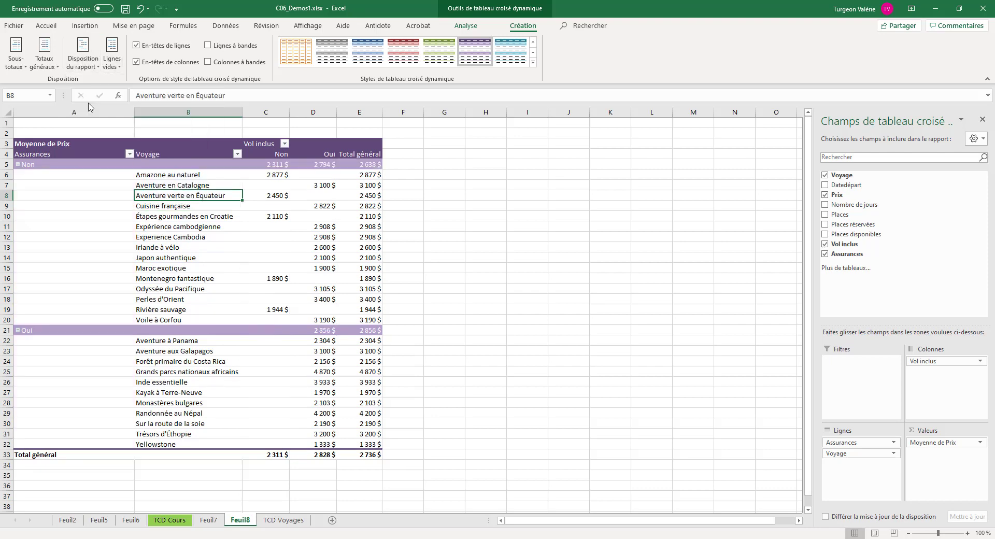
pyautogui.click(89, 175)
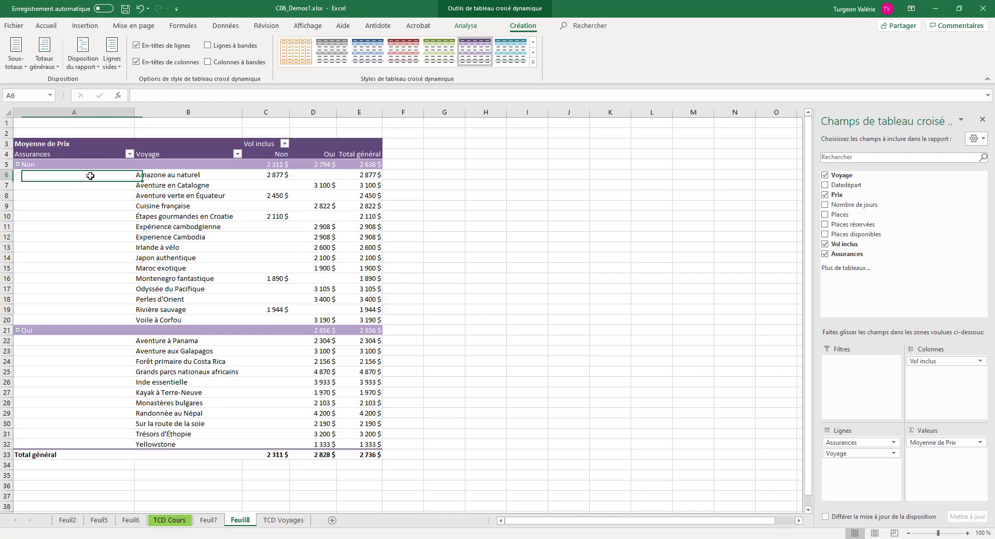
# Hide the pivot table's subtotals and show them again at the top of each group.
pyautogui.click(88, 66)
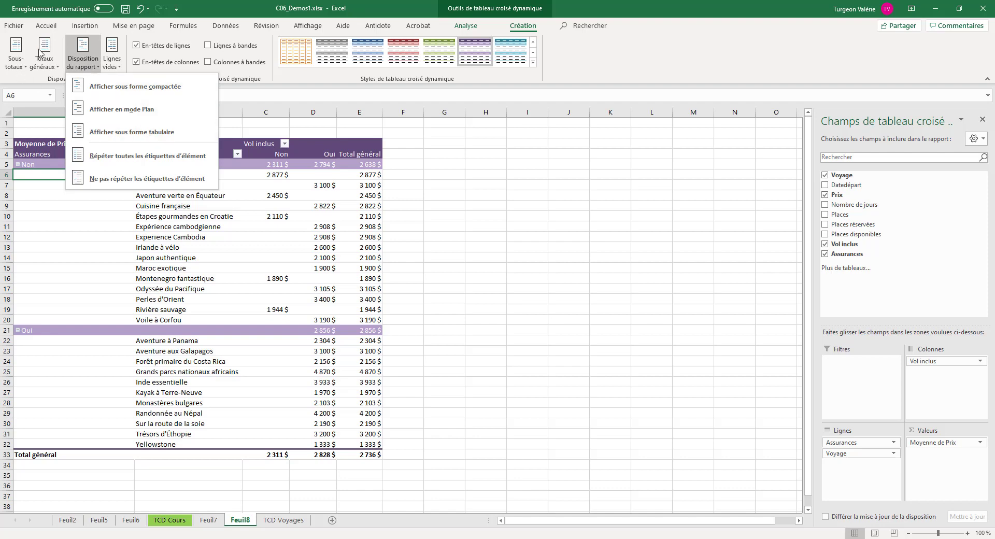
pyautogui.click(17, 64)
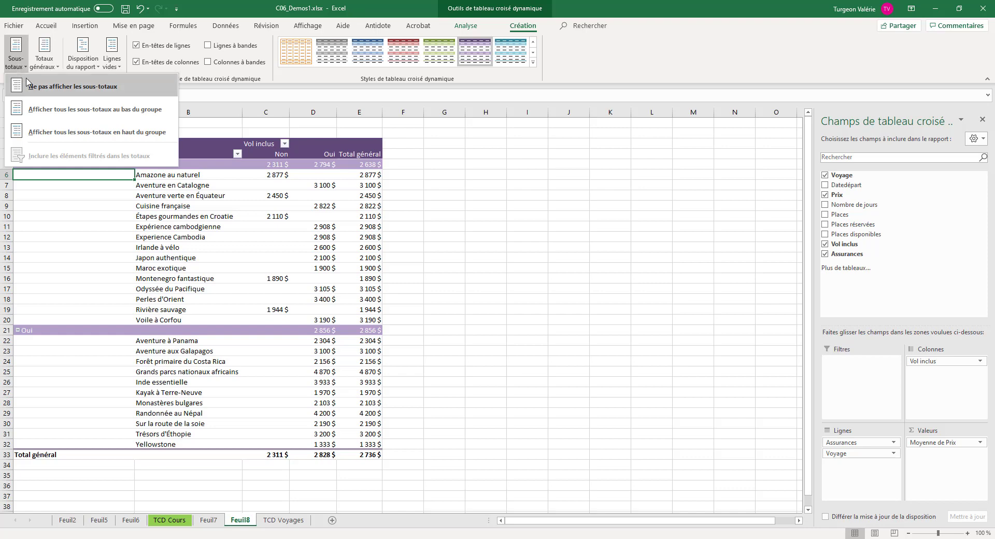
pyautogui.click(27, 83)
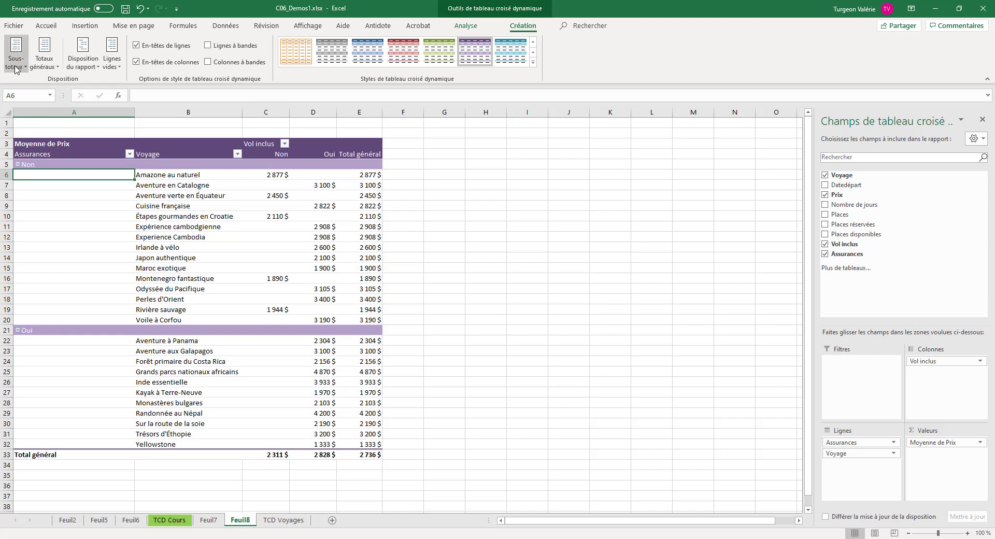
pyautogui.click(16, 58)
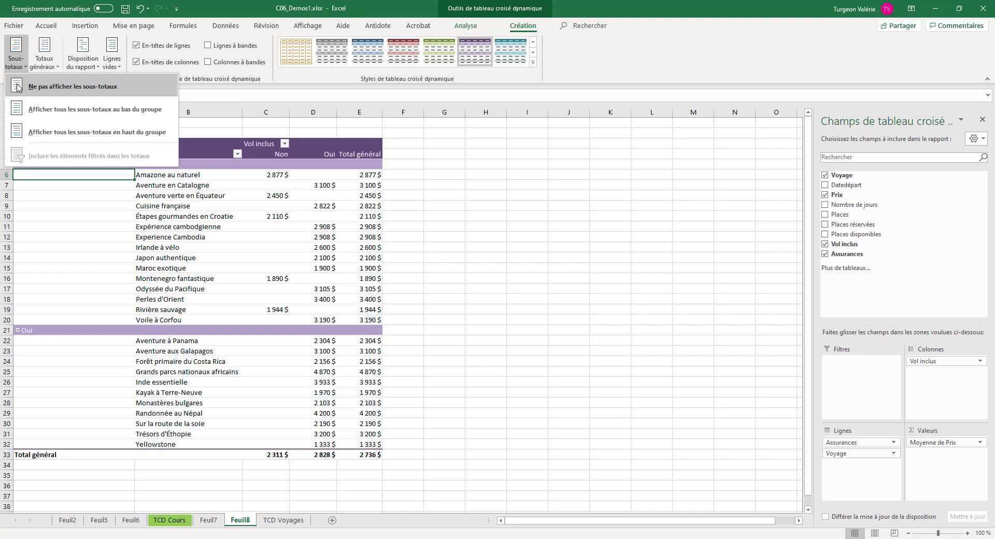
pyautogui.click(17, 87)
pyautogui.click(15, 65)
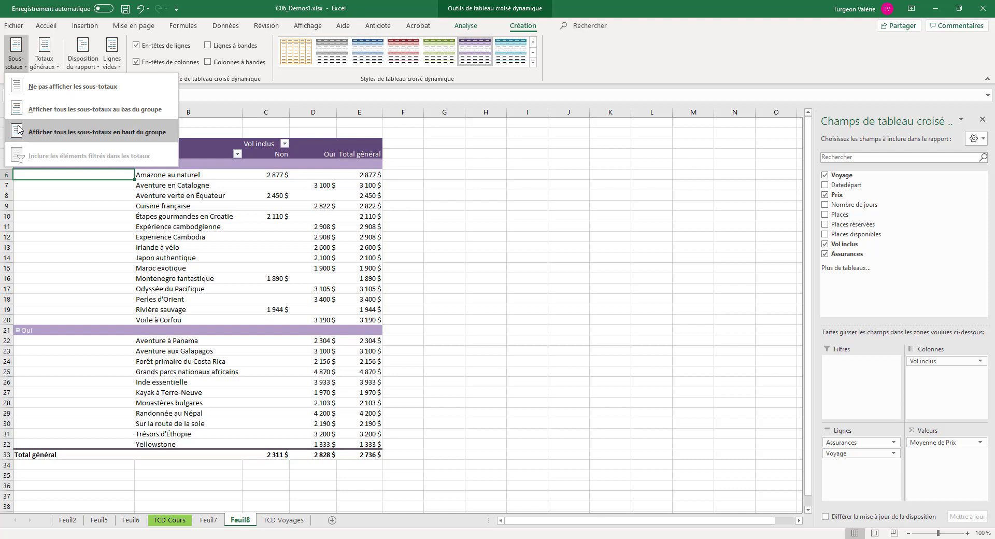
pyautogui.click(96, 132)
# Show all subtotals at the bottom of each group and check the Total Non row's averages.
pyautogui.click(19, 68)
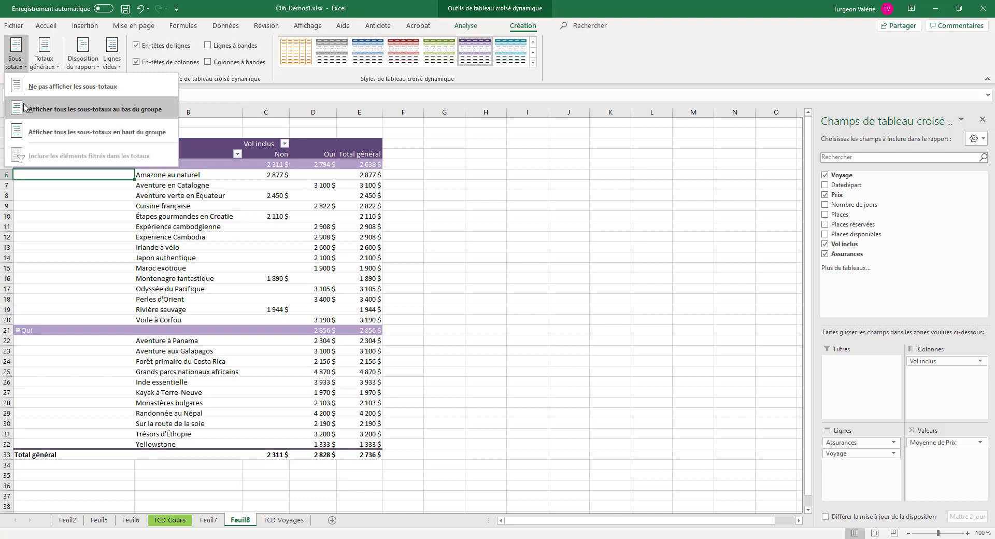
pyautogui.click(24, 107)
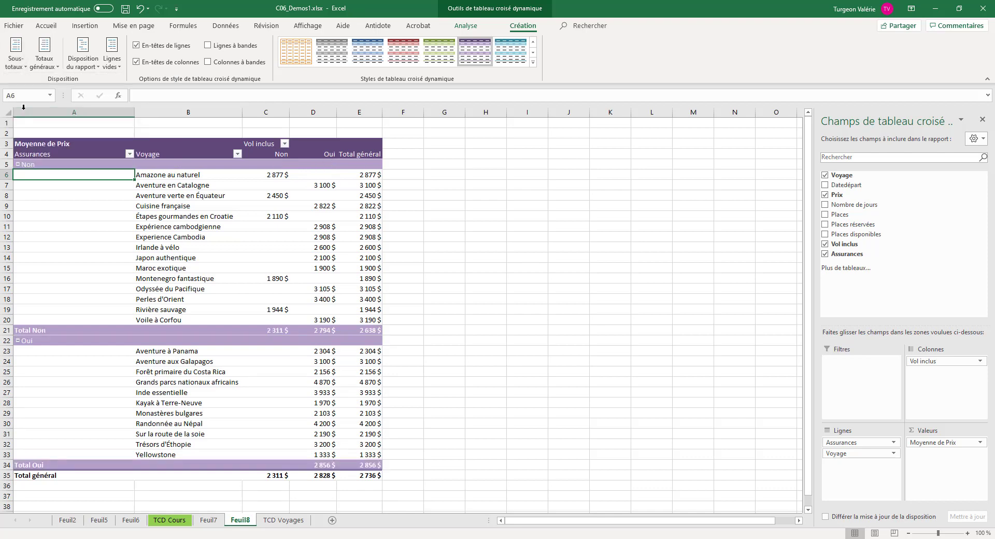
pyautogui.click(40, 164)
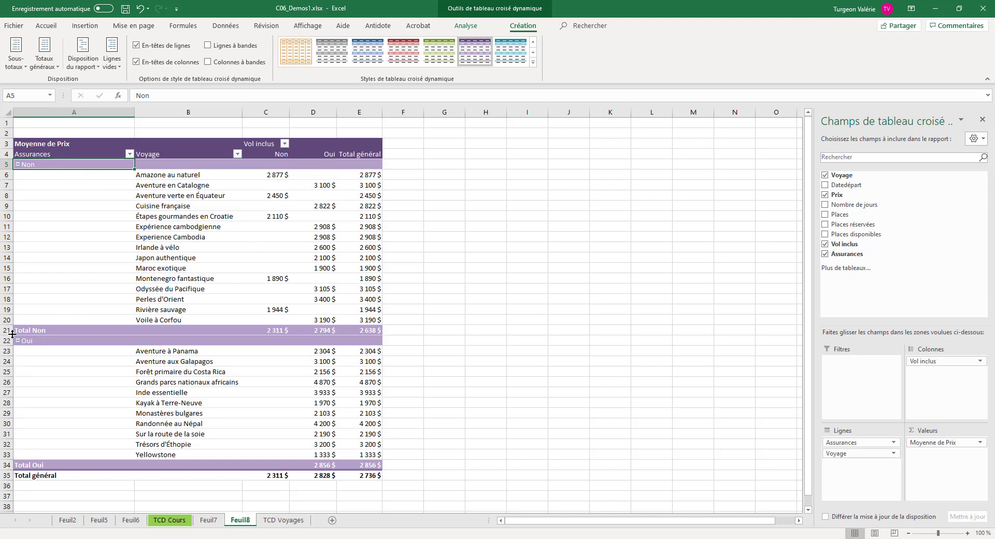
pyautogui.click(47, 331)
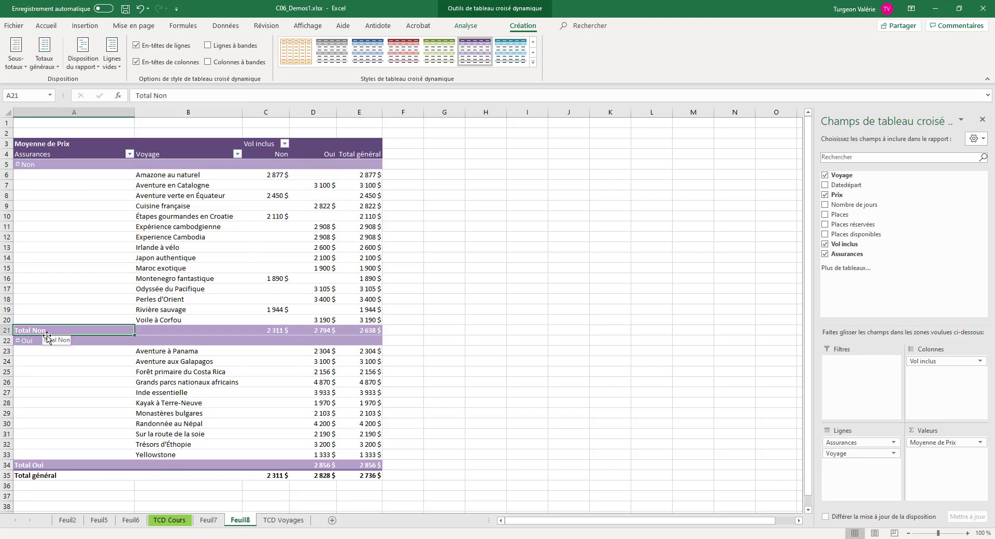
pyautogui.click(271, 329)
pyautogui.moveTo(331, 331); pyautogui.dragTo(376, 329)
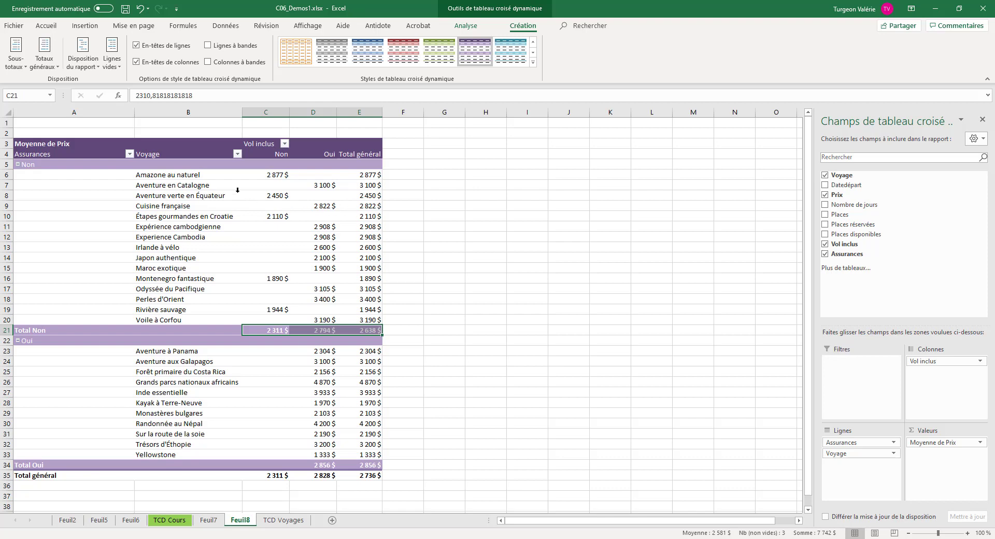
pyautogui.click(107, 173)
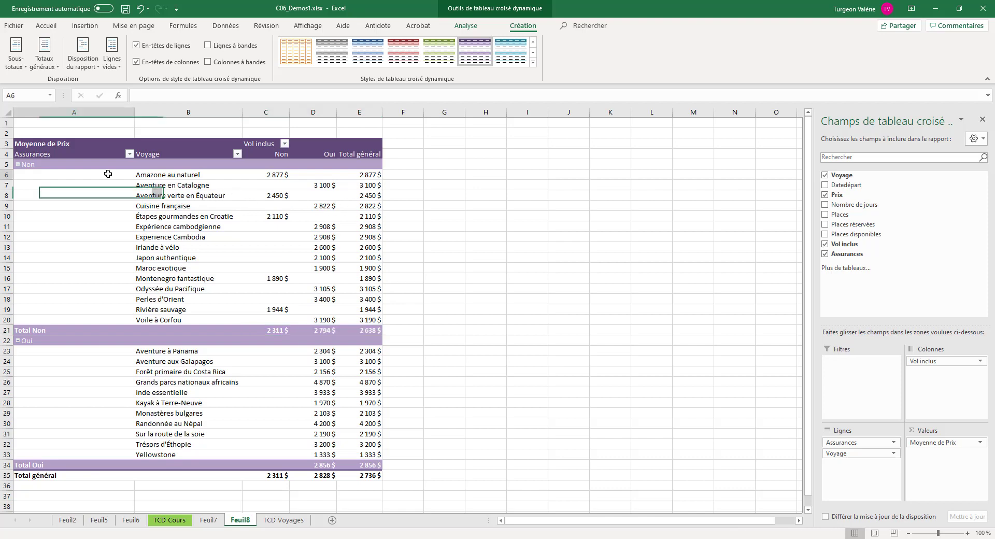
# Turn the grand totals off for rows and columns, and turn them back on for both.
pyautogui.click(39, 68)
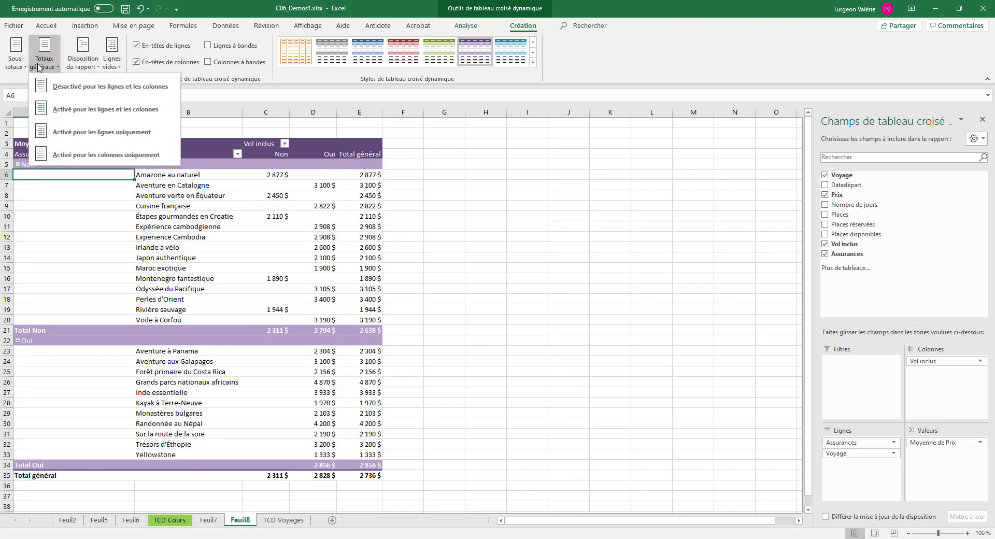
pyautogui.click(51, 115)
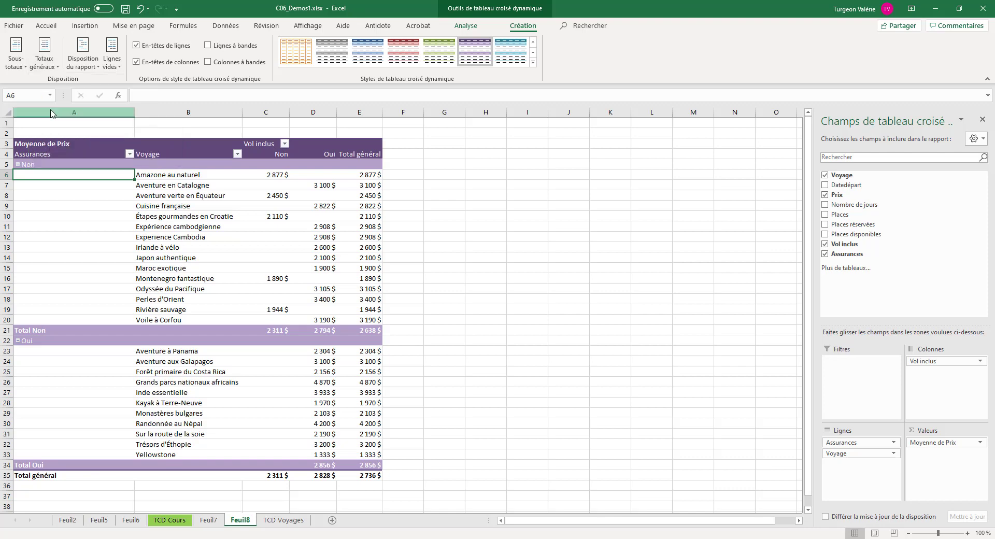
pyautogui.click(46, 72)
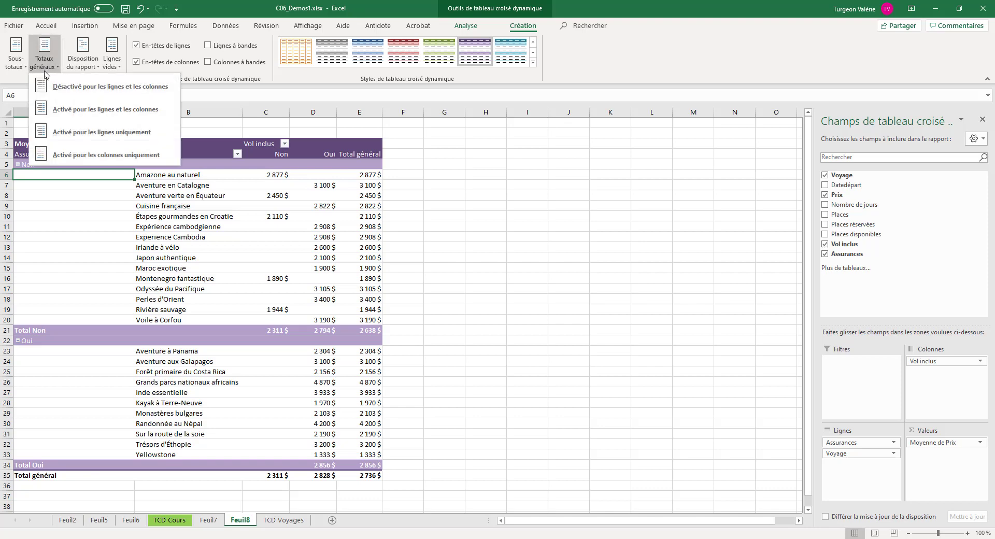
pyautogui.click(52, 97)
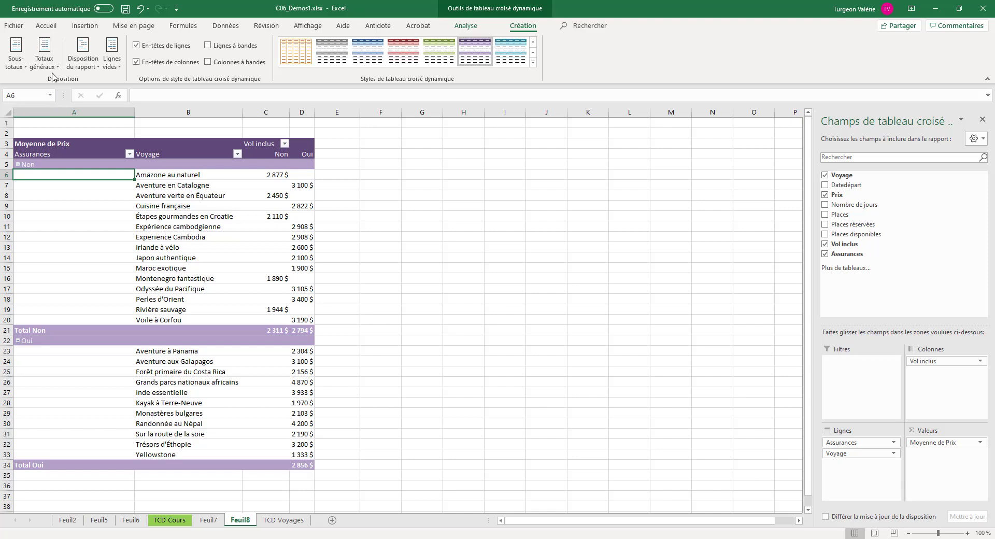
pyautogui.click(52, 71)
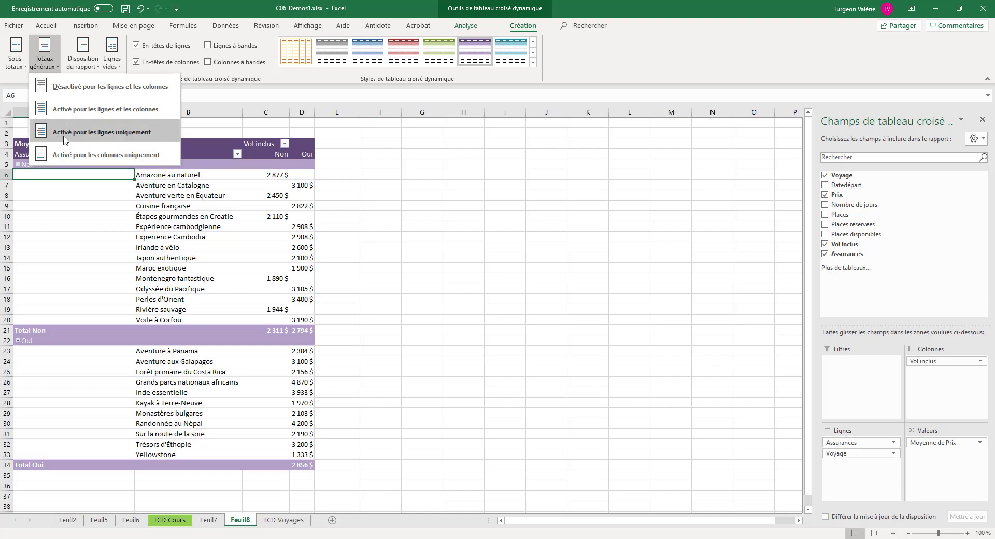
pyautogui.click(68, 121)
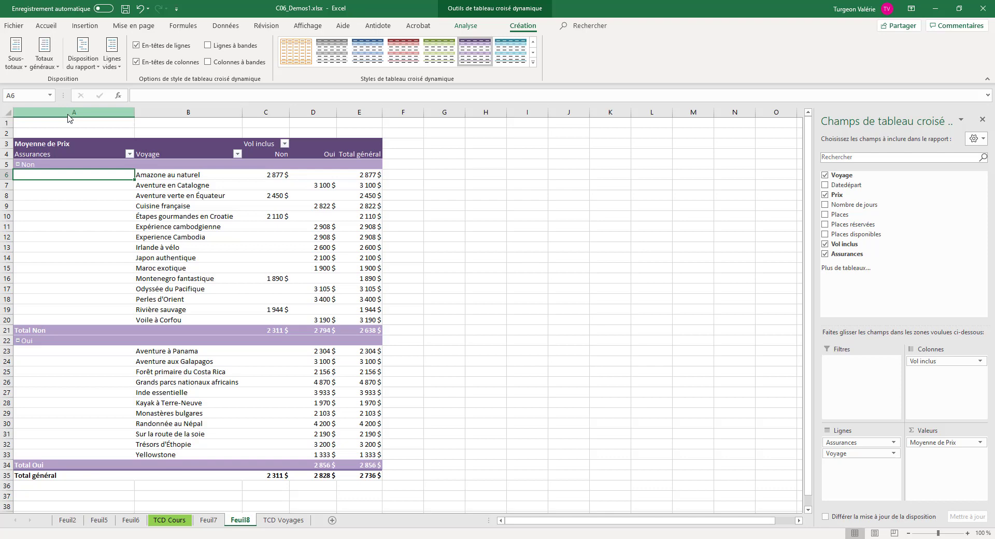
pyautogui.click(107, 69)
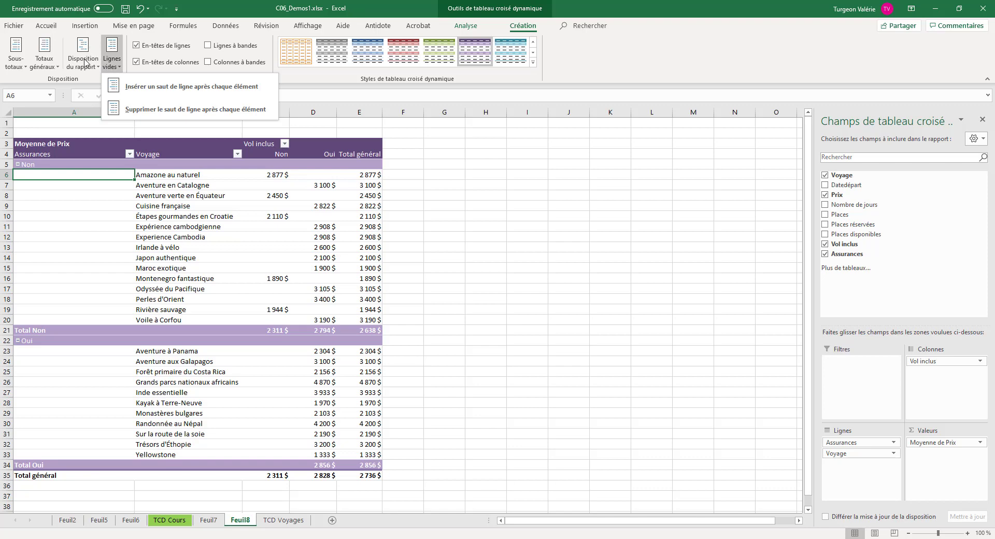
pyautogui.click(185, 257)
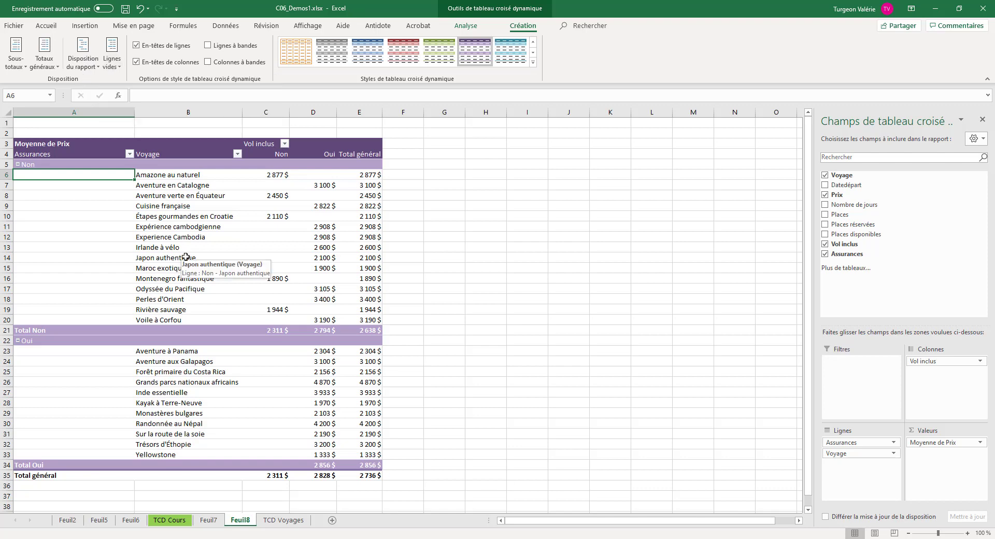